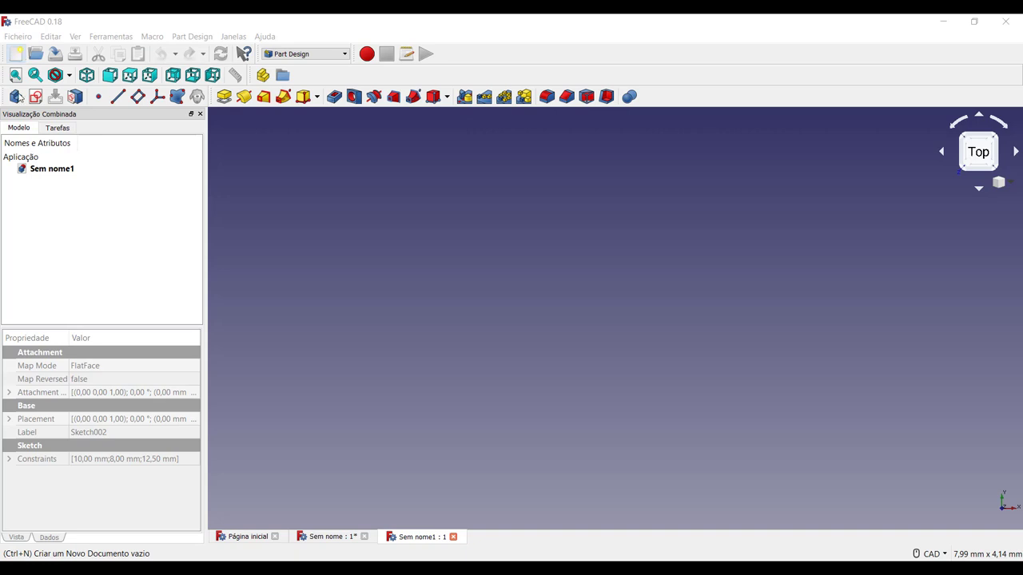
- Start a new sketch on the XY plane and shift the view so the origin sits lower
{"action": "left_click", "coordinate": [35, 96]}
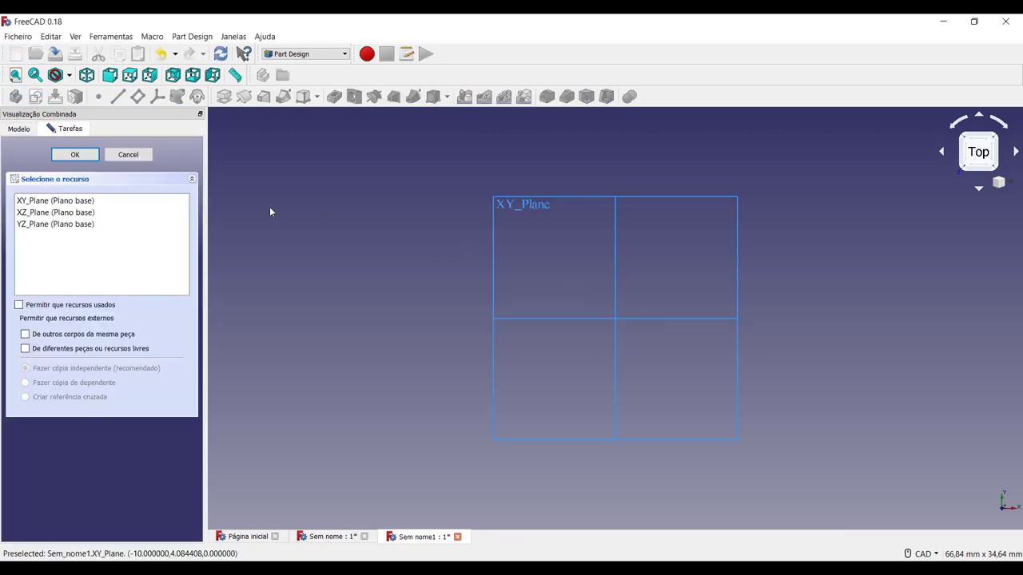
{"action": "left_click", "coordinate": [56, 202]}
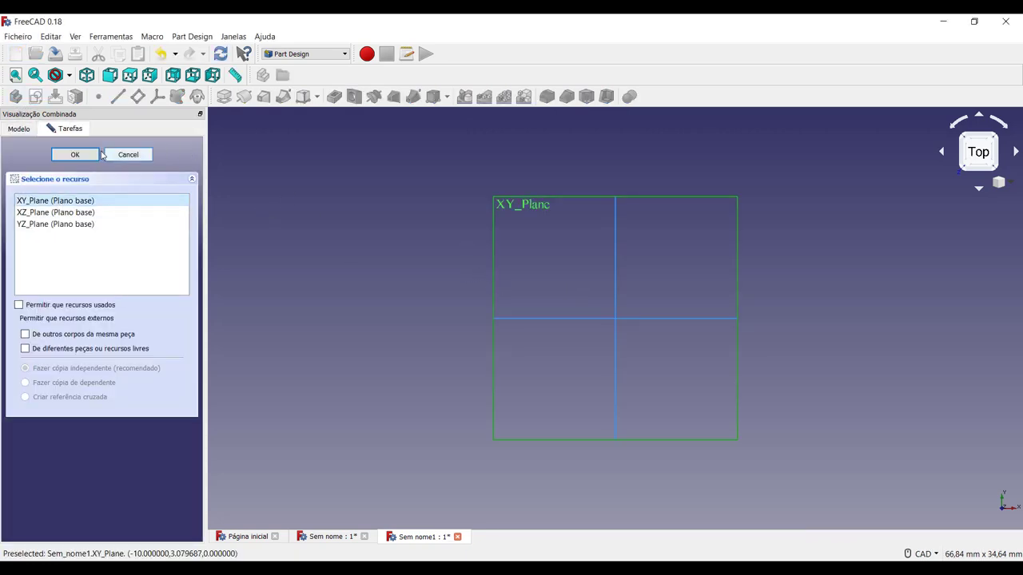
{"action": "key", "text": "Return"}
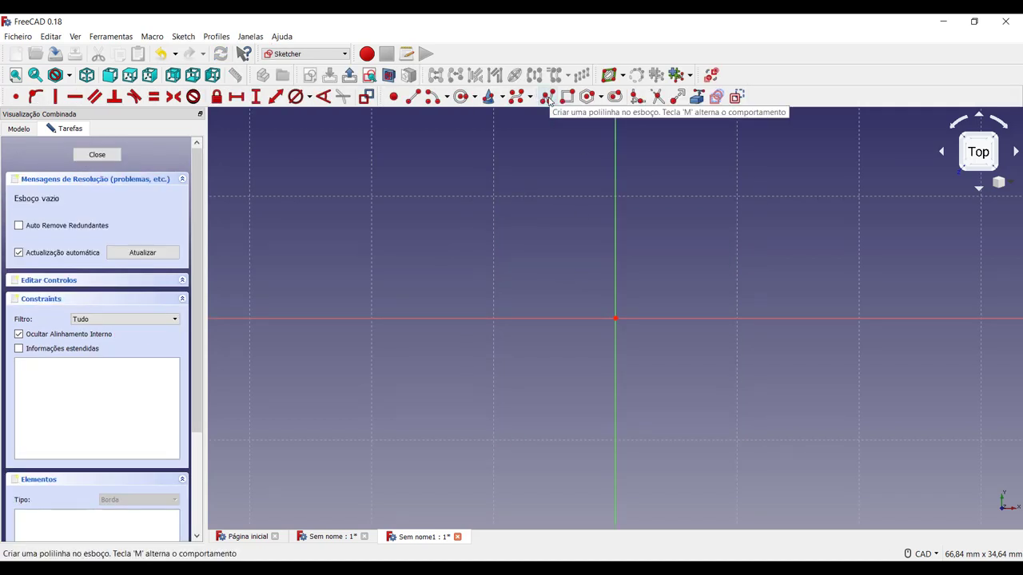
{"action": "scroll", "coordinate": [602, 175], "scroll_direction": "down", "scroll_amount": 3}
{"action": "scroll", "coordinate": [594, 179], "scroll_direction": "up", "scroll_amount": 3}
{"action": "middle_click_drag", "start_coordinate": [594, 178], "coordinate": [483, 426]}
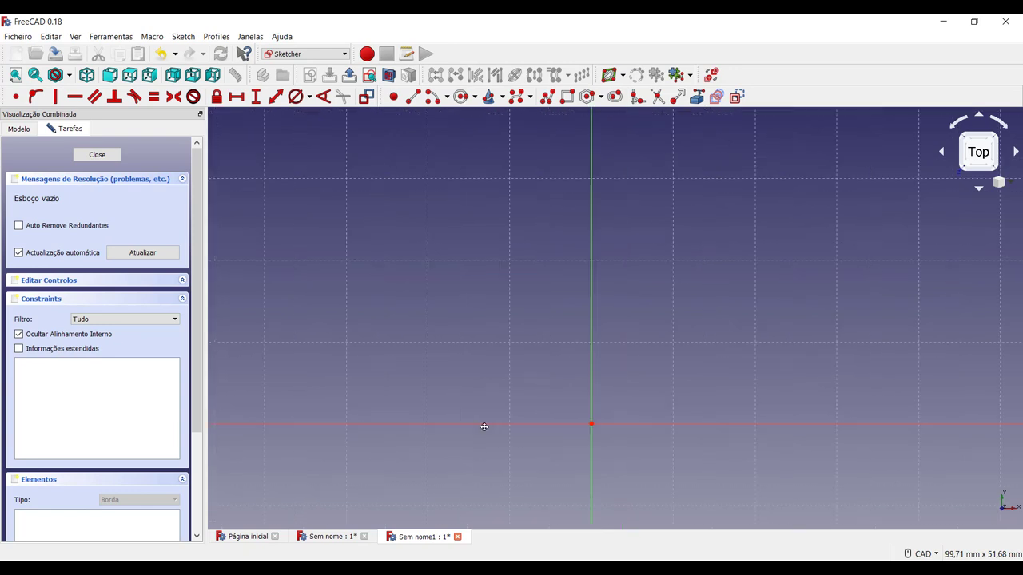
- Draw a closed three-line triangle with the Polyline tool
{"action": "left_click", "coordinate": [547, 96]}
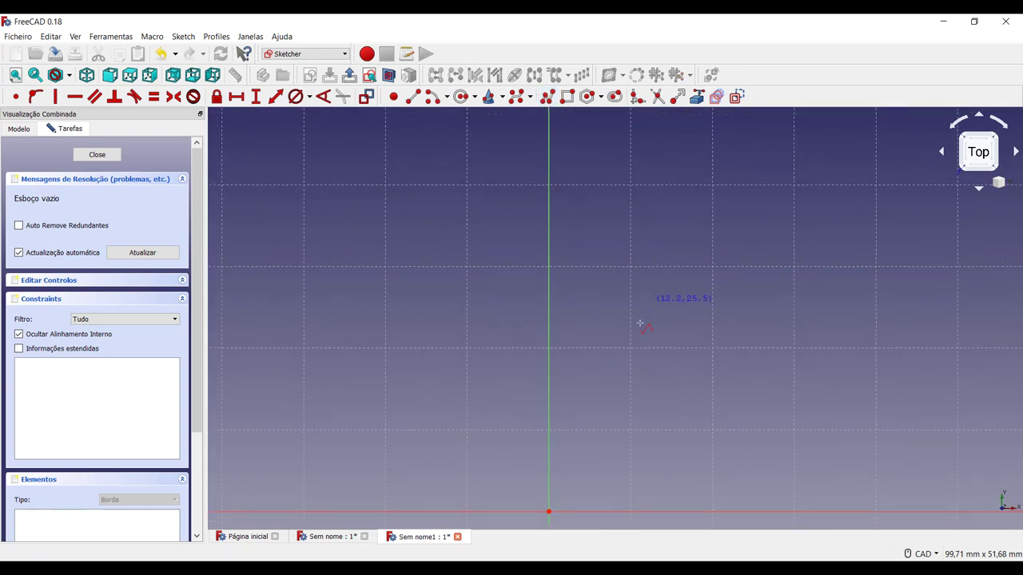
{"action": "left_click", "coordinate": [628, 355]}
{"action": "left_click", "coordinate": [728, 218]}
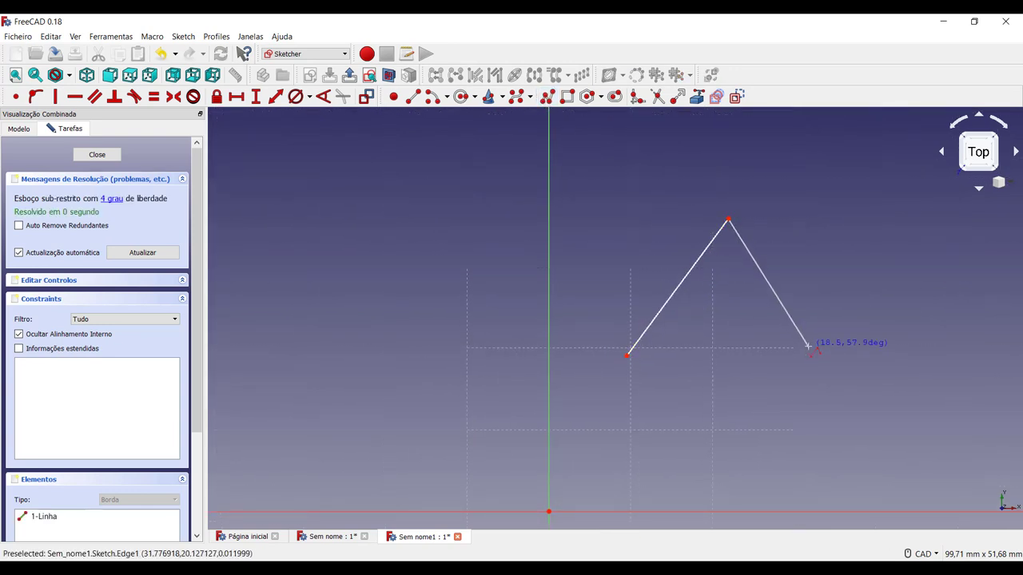
{"action": "left_click", "coordinate": [812, 352]}
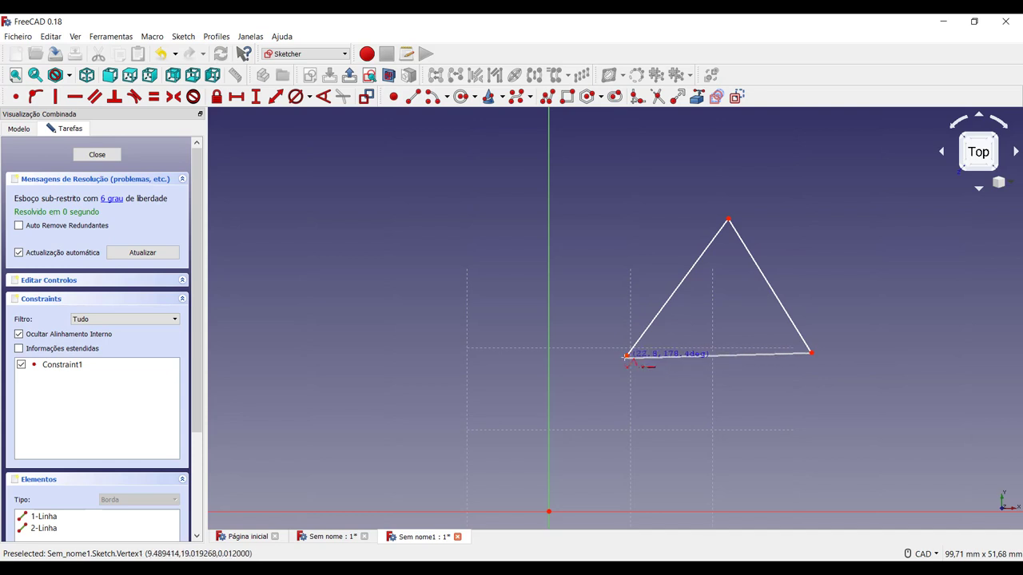
{"action": "left_click", "coordinate": [628, 356]}
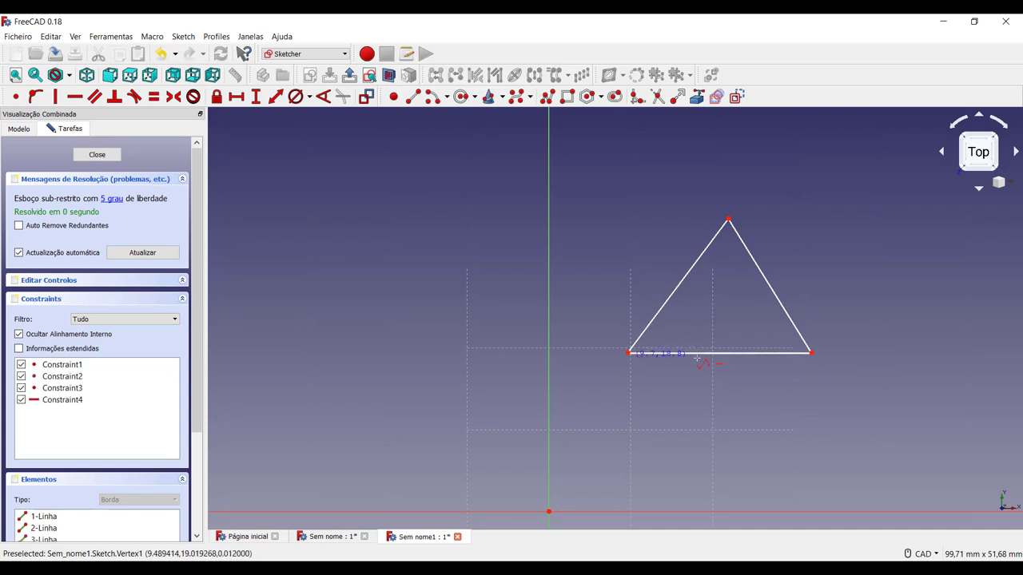
{"action": "left_click", "coordinate": [601, 98]}
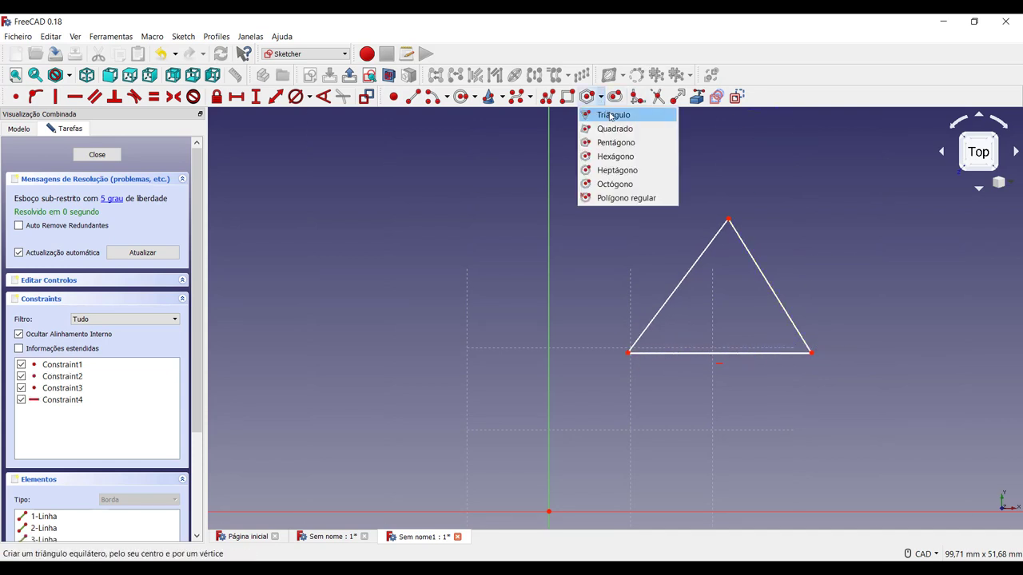
{"action": "left_click", "coordinate": [610, 120]}
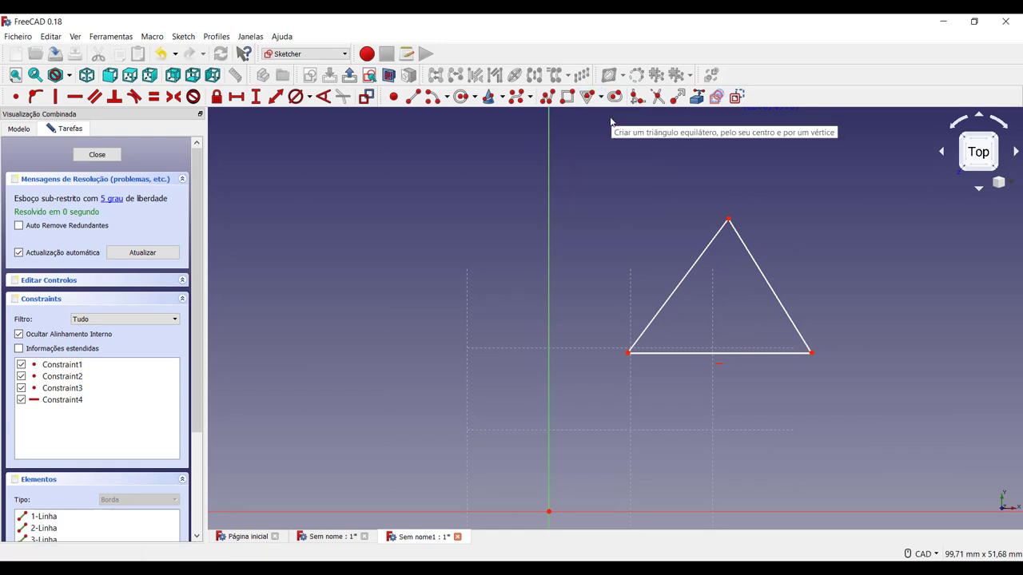
{"action": "left_click", "coordinate": [327, 276]}
{"action": "left_click", "coordinate": [422, 267]}
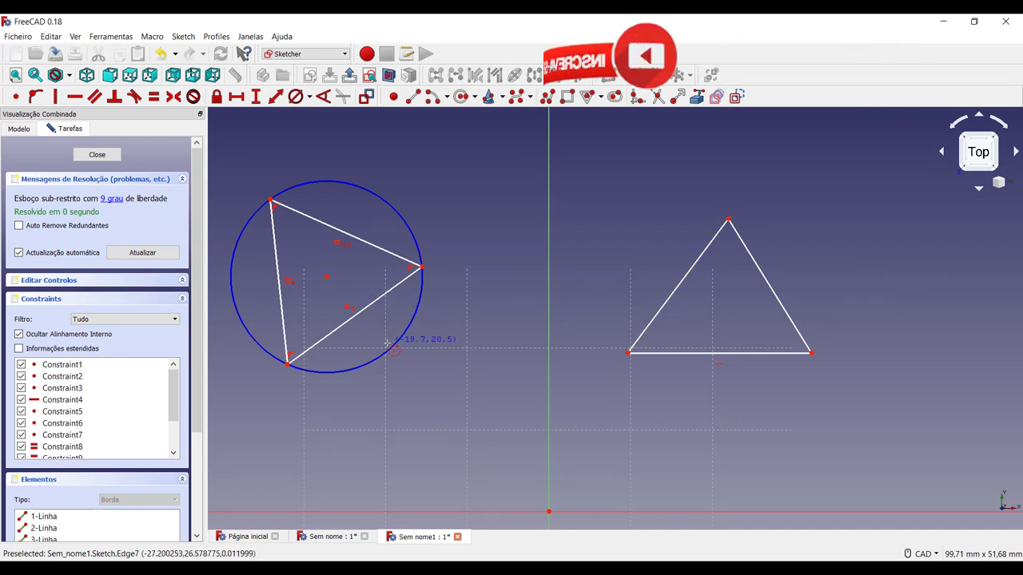
{"action": "key", "text": "ctrl+z"}
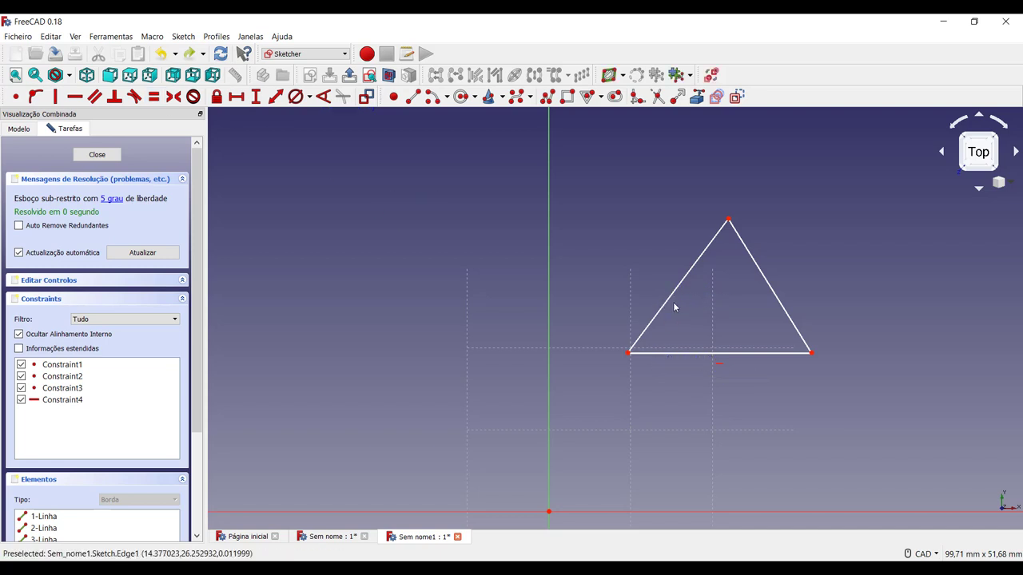
- Apply Equal constraints to the left and right sides, then to the left and bottom sides
{"action": "left_click", "coordinate": [670, 307]}
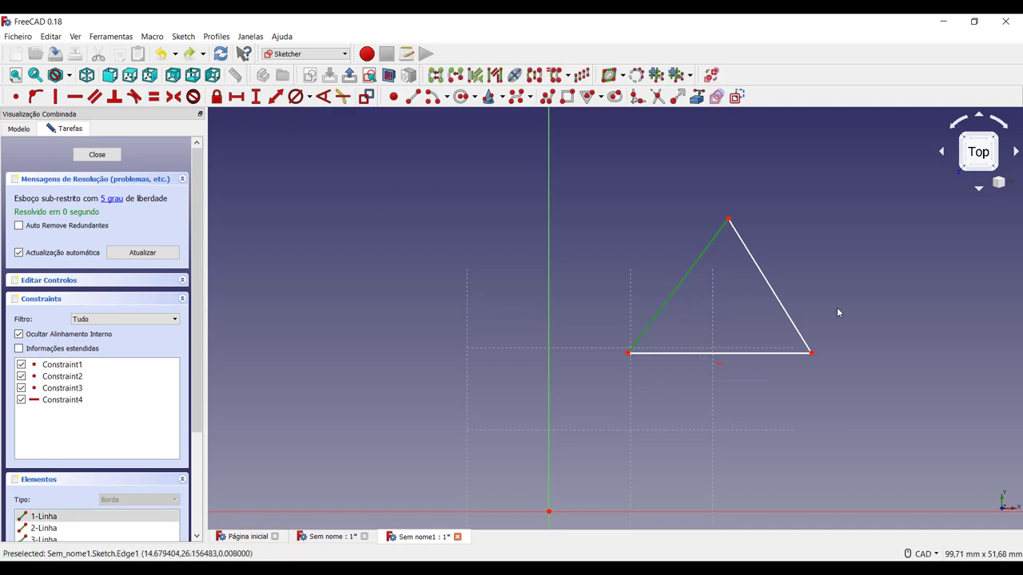
{"action": "left_click", "coordinate": [780, 307]}
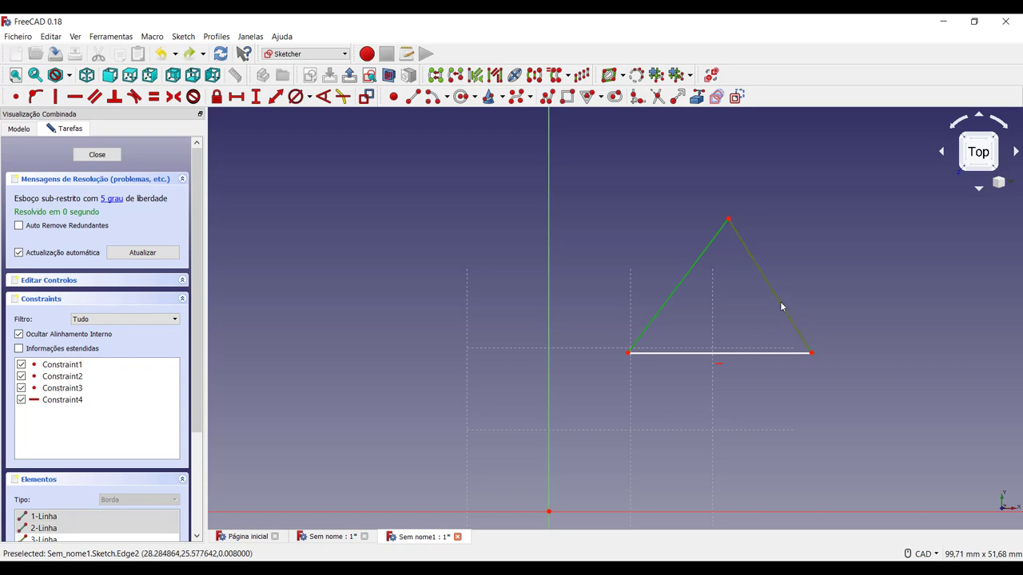
{"action": "left_click", "coordinate": [153, 96]}
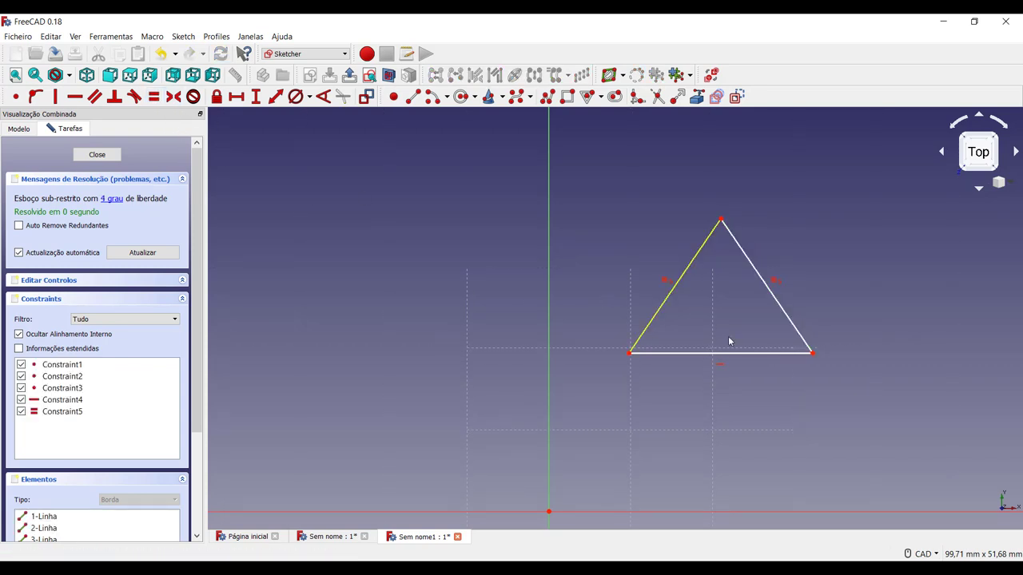
{"action": "left_click", "coordinate": [668, 308]}
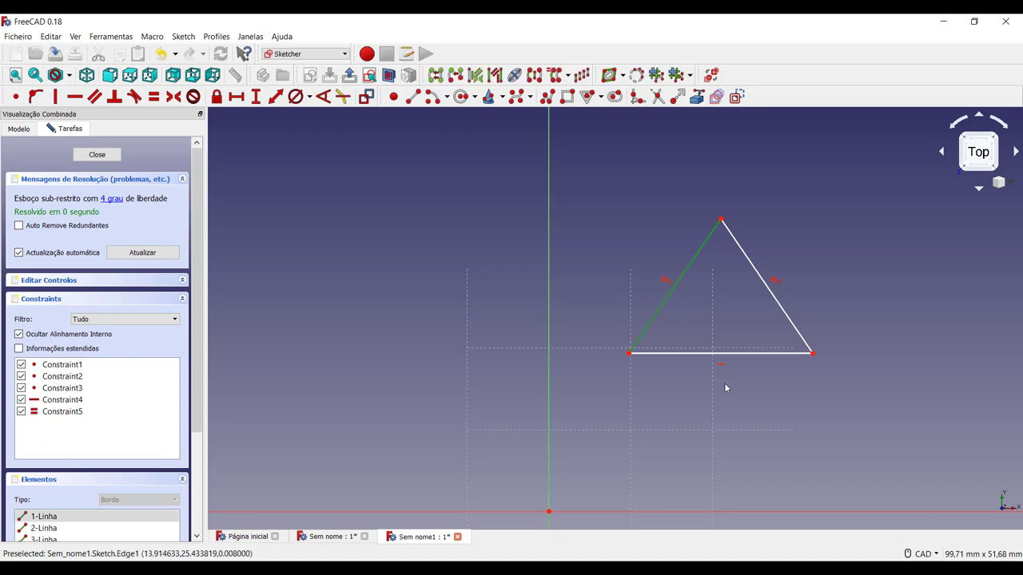
{"action": "left_click", "coordinate": [722, 359]}
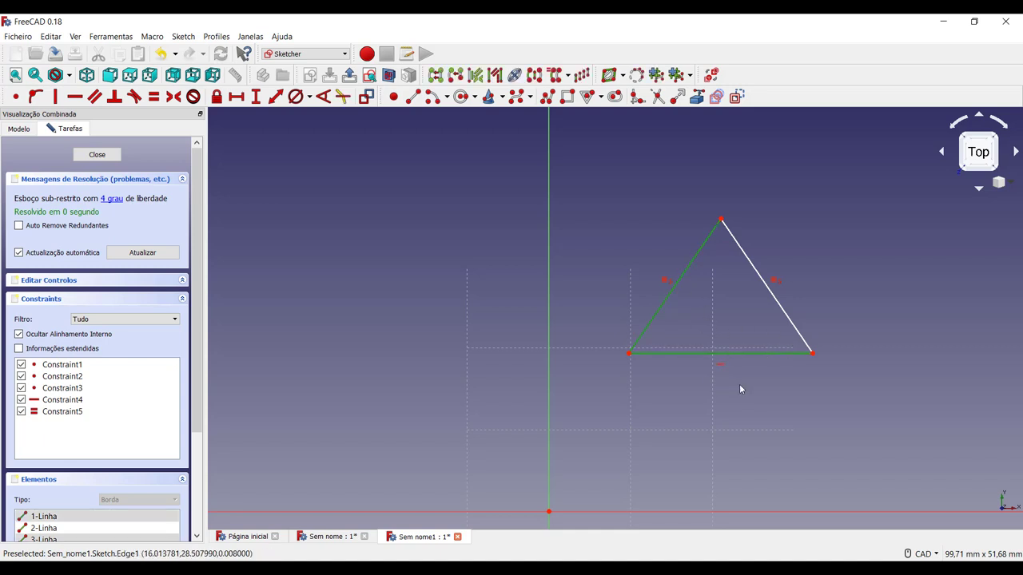
{"action": "left_click", "coordinate": [153, 96]}
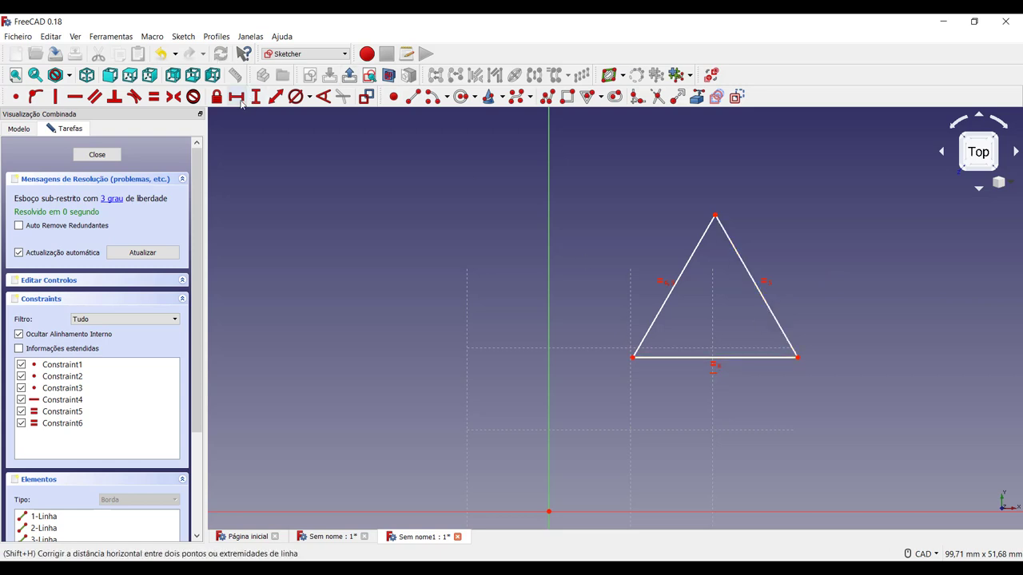
- Give the triangle's base a 25 mm horizontal distance and place the label below it
{"action": "left_click", "coordinate": [664, 361]}
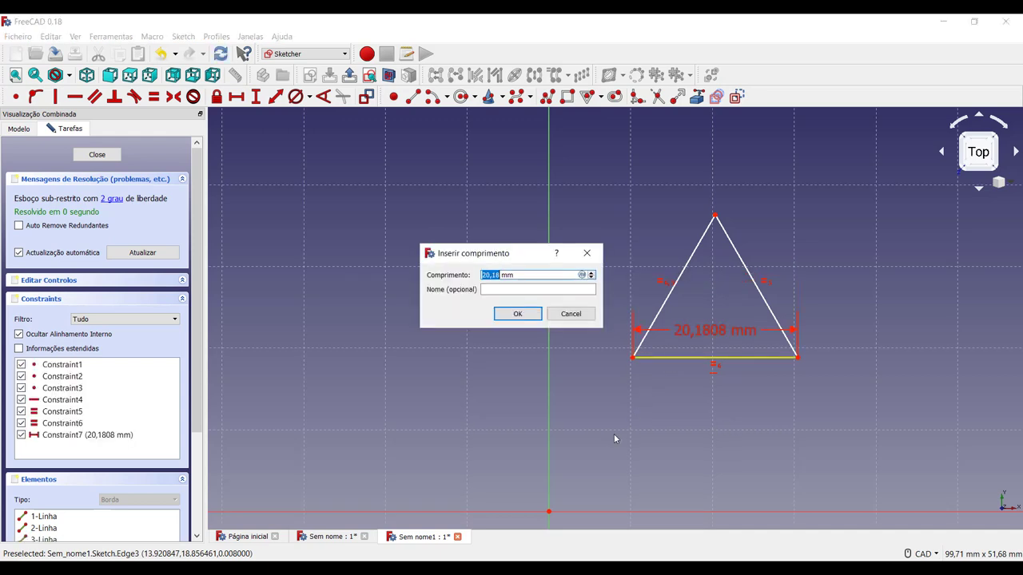
{"action": "type", "text": "2"}
{"action": "key", "text": "Return"}
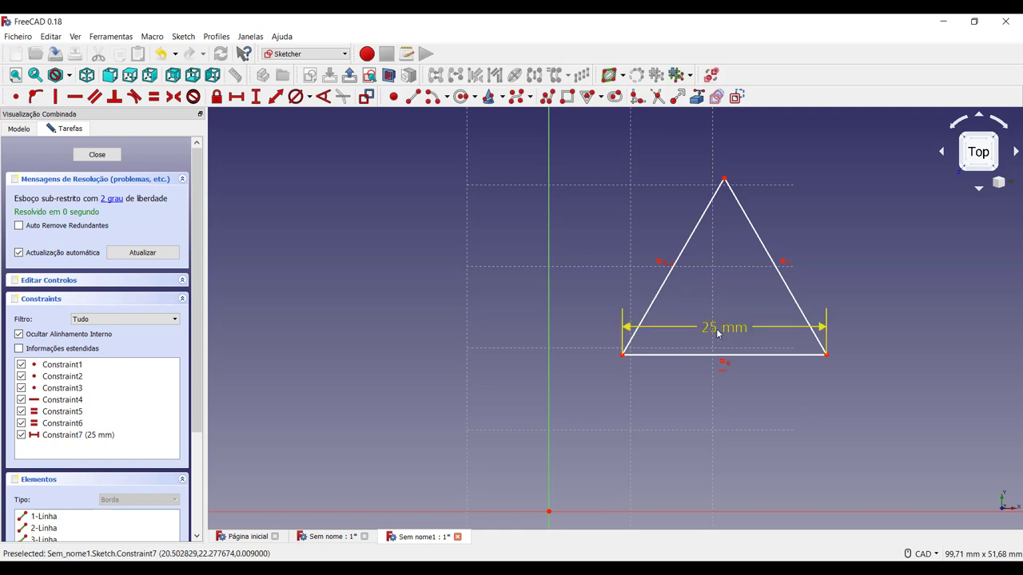
{"action": "left_click_drag", "start_coordinate": [723, 327], "coordinate": [725, 435]}
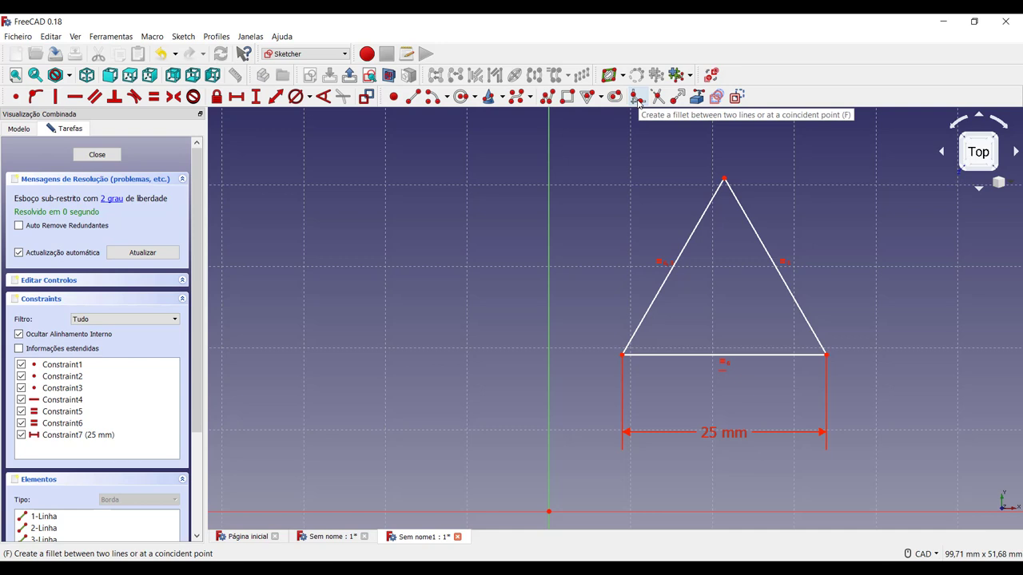
- Fillet the bottom-left, bottom-right and top corners of the triangle
{"action": "left_click", "coordinate": [637, 99]}
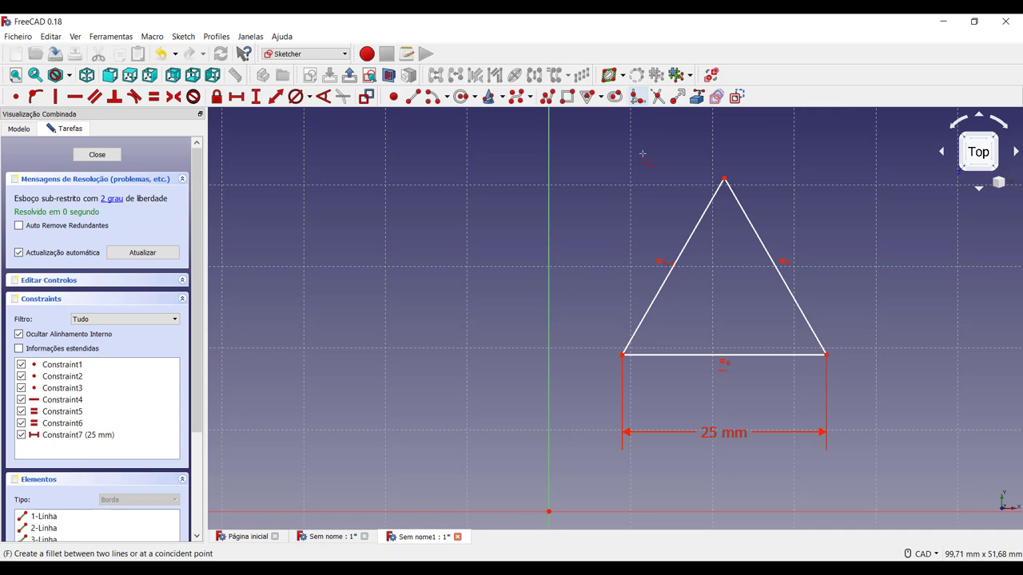
{"action": "left_click", "coordinate": [633, 334]}
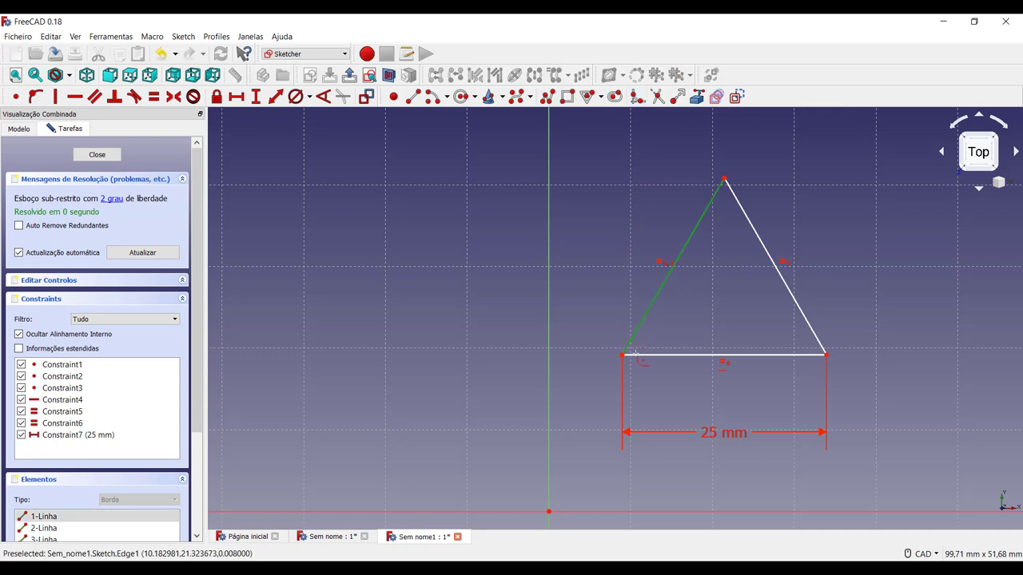
{"action": "left_click", "coordinate": [642, 356]}
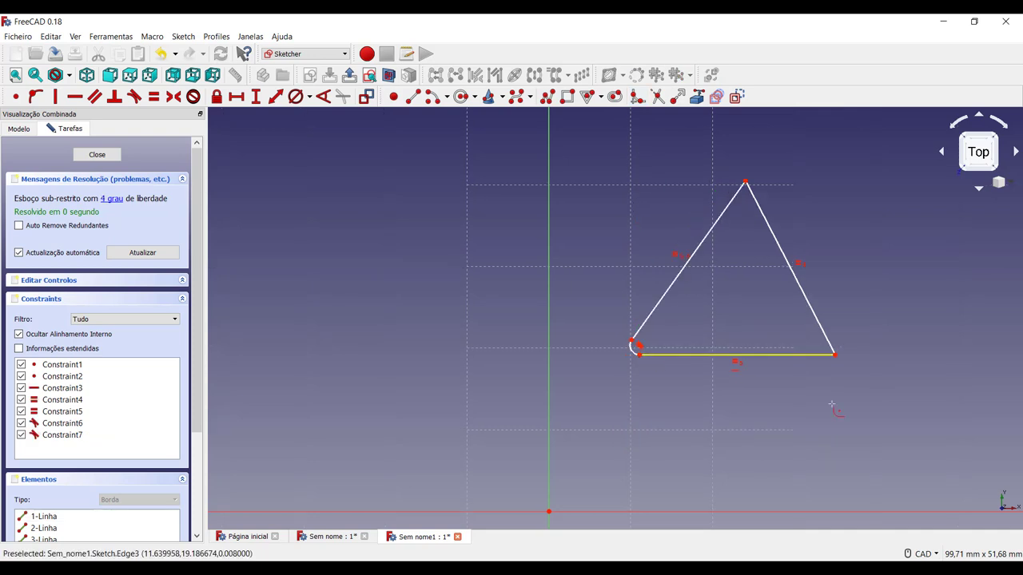
{"action": "left_click", "coordinate": [823, 352]}
{"action": "left_click", "coordinate": [821, 354]}
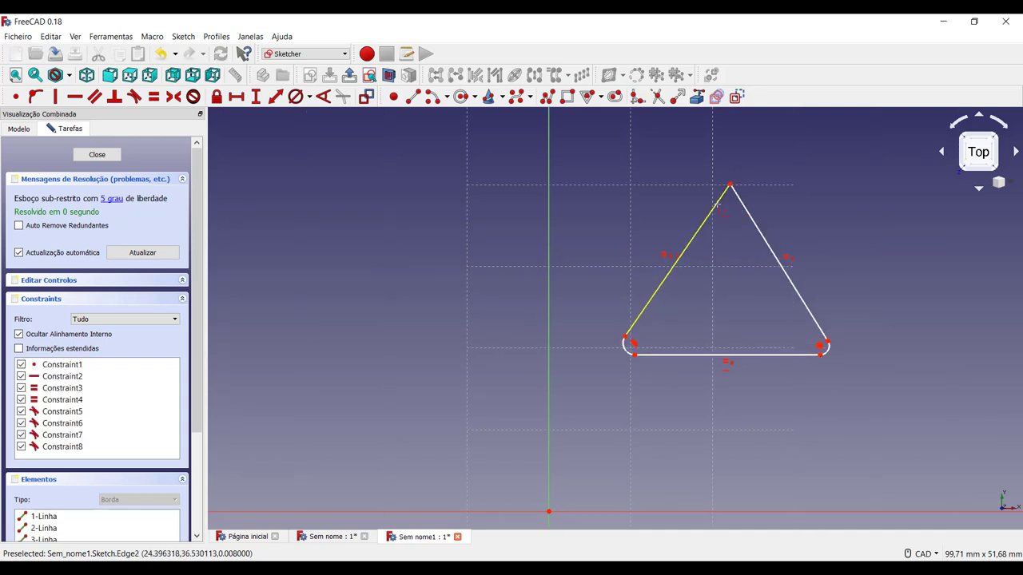
{"action": "left_click", "coordinate": [715, 207]}
{"action": "left_click", "coordinate": [750, 219]}
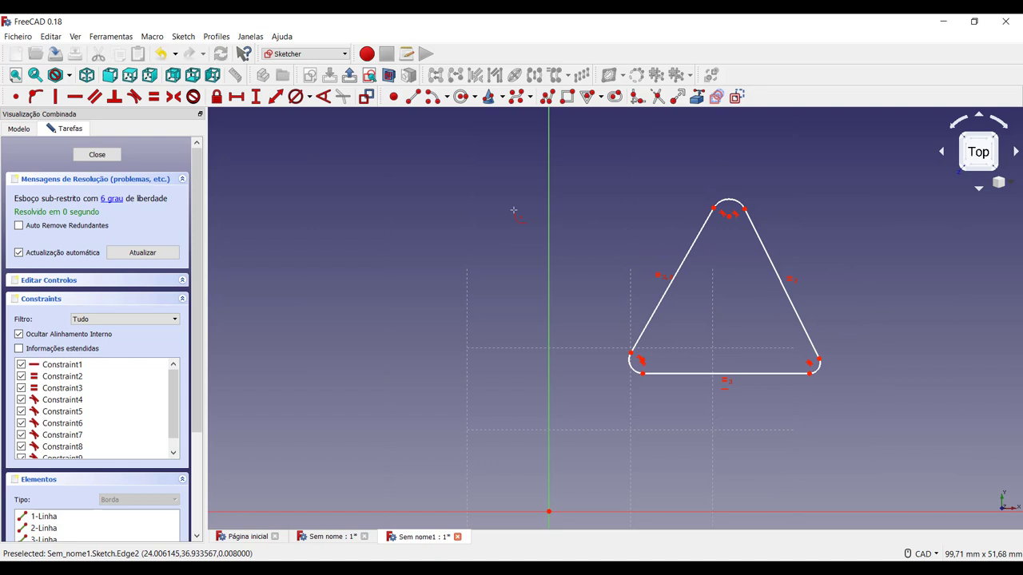
- Constrain the top, bottom-left and bottom-right corner arcs equal to each other
{"action": "left_click", "coordinate": [738, 205]}
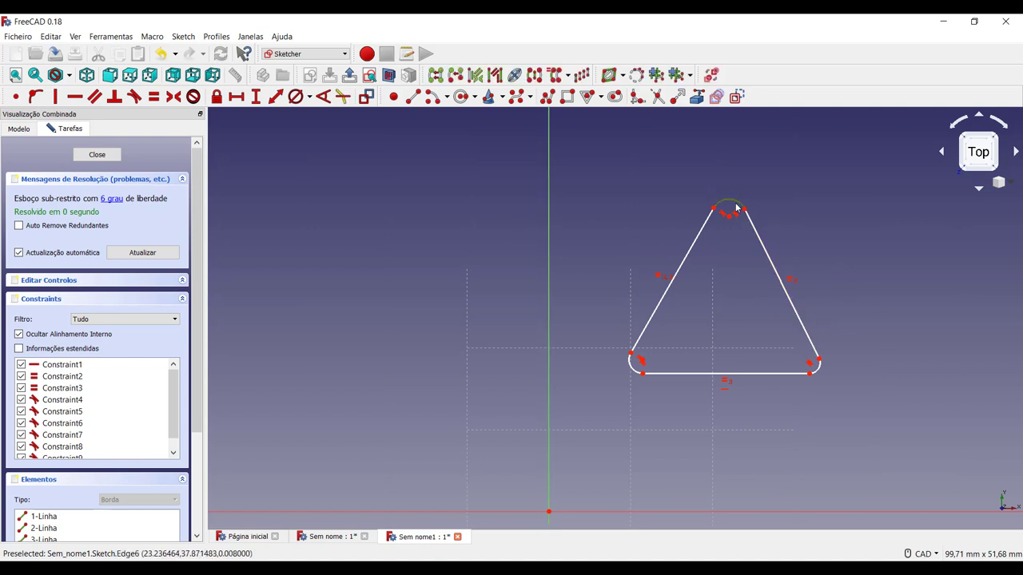
{"action": "left_click", "coordinate": [634, 370]}
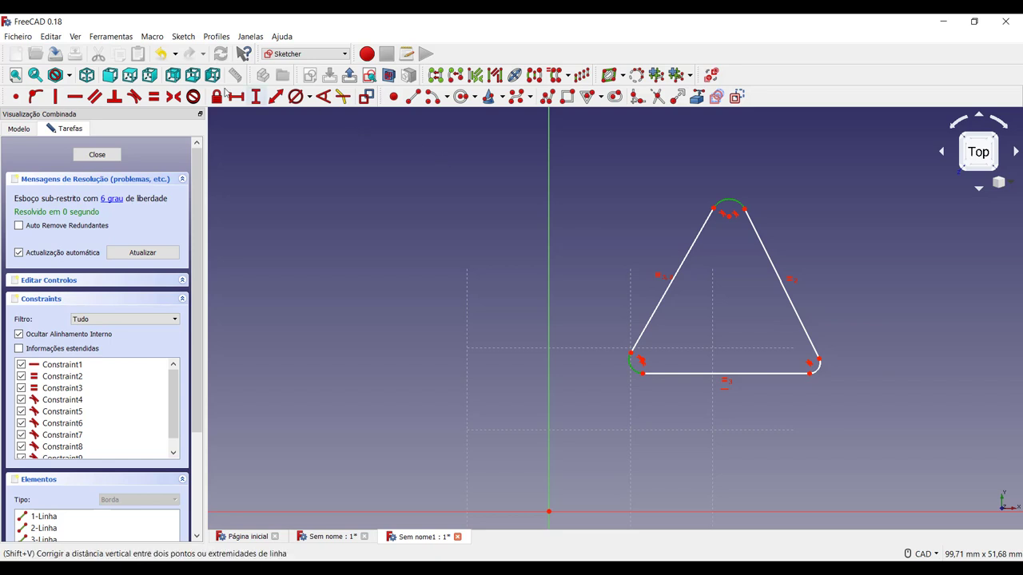
{"action": "left_click", "coordinate": [153, 96]}
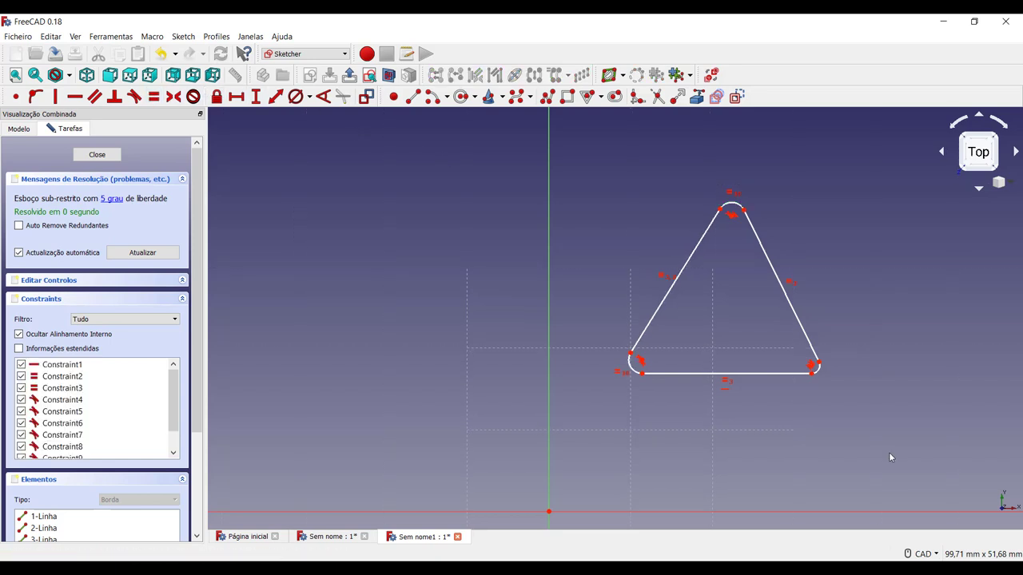
{"action": "left_click", "coordinate": [636, 372]}
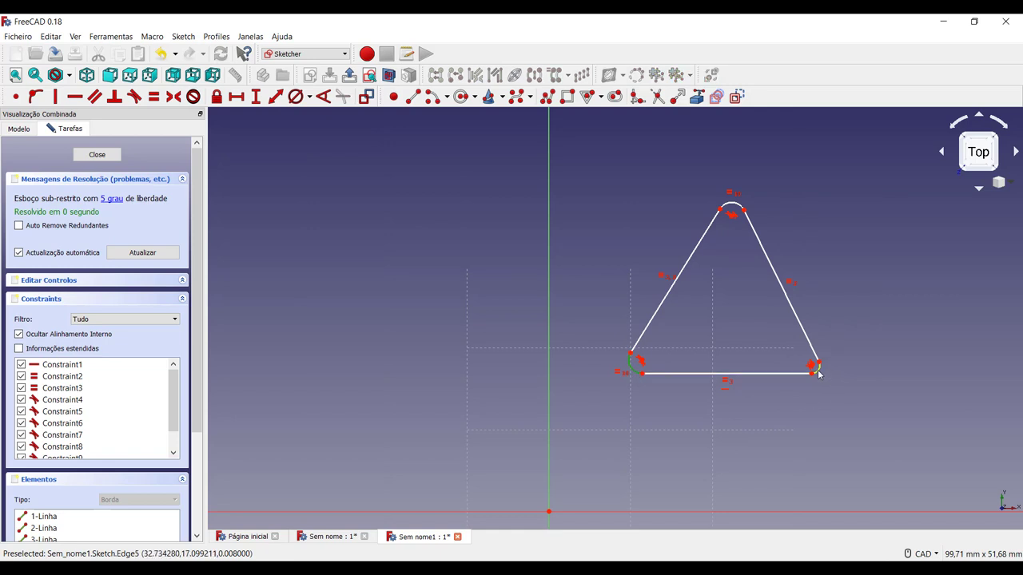
{"action": "left_click", "coordinate": [818, 369]}
{"action": "left_click", "coordinate": [153, 96]}
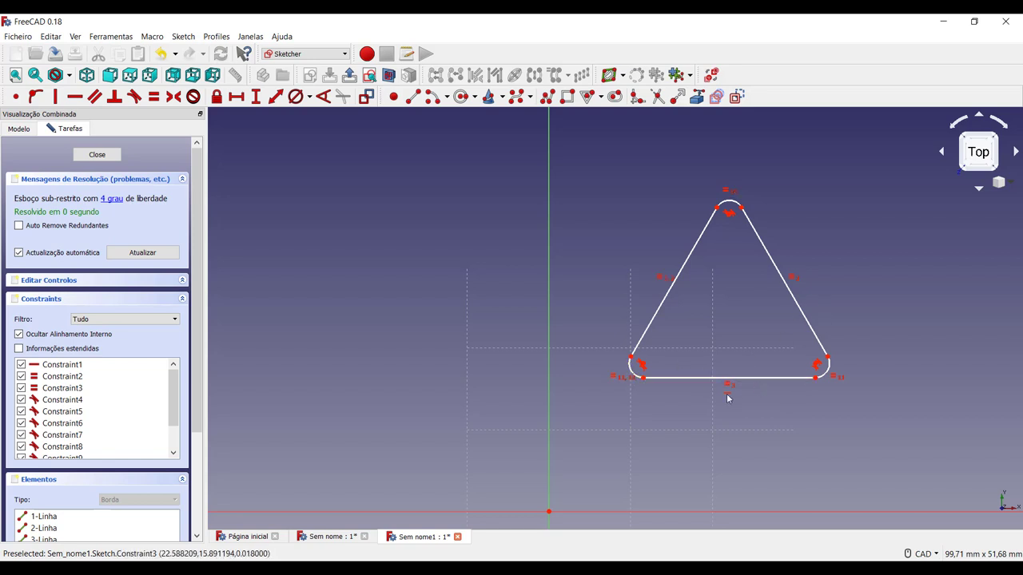
{"action": "left_click", "coordinate": [630, 374]}
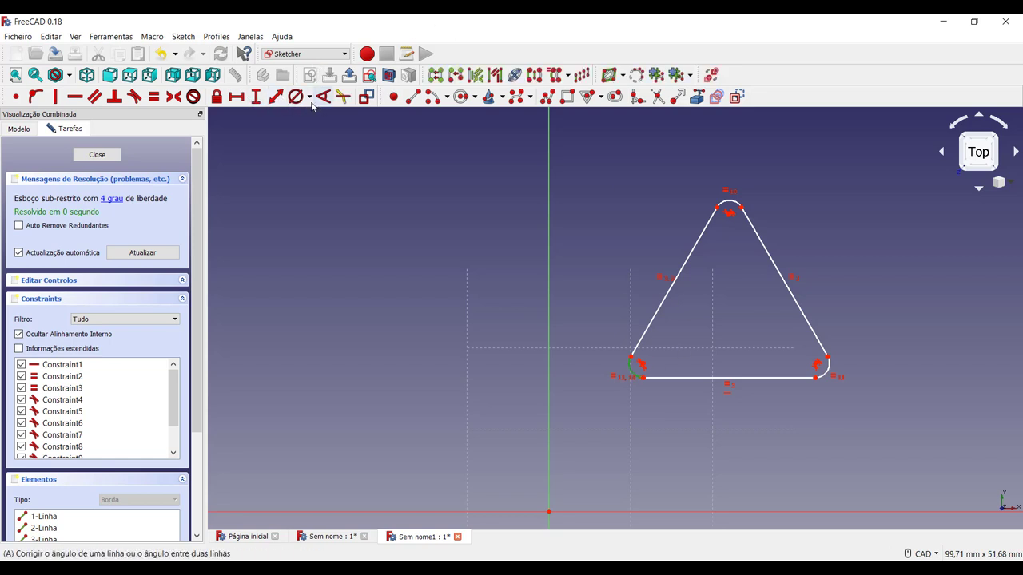
- Constrain the lower-left corner arc to a 5 mm radius and move the label aside
{"action": "left_click", "coordinate": [308, 97]}
{"action": "left_click", "coordinate": [327, 115]}
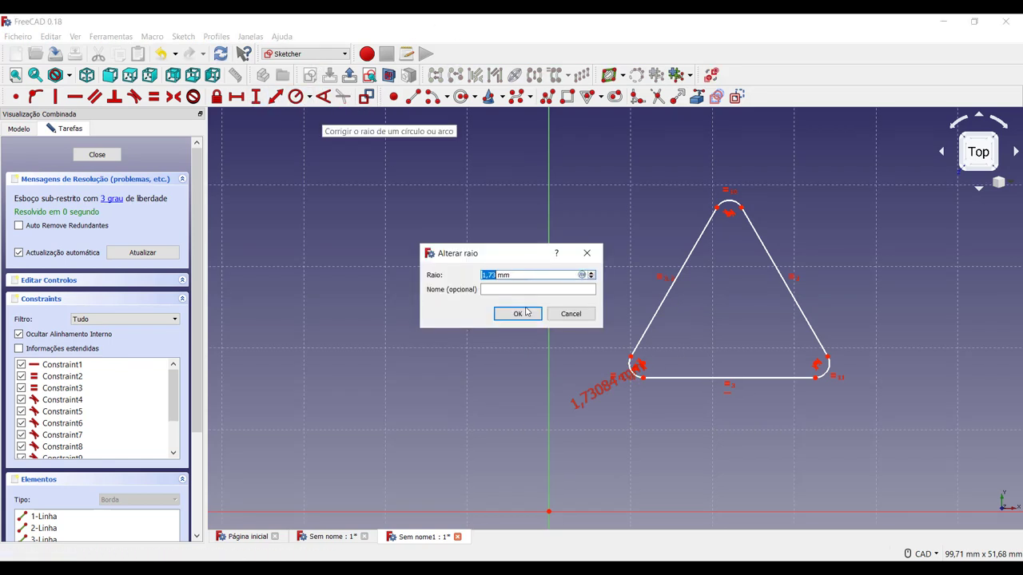
{"action": "type", "text": "5"}
{"action": "key", "text": "Return"}
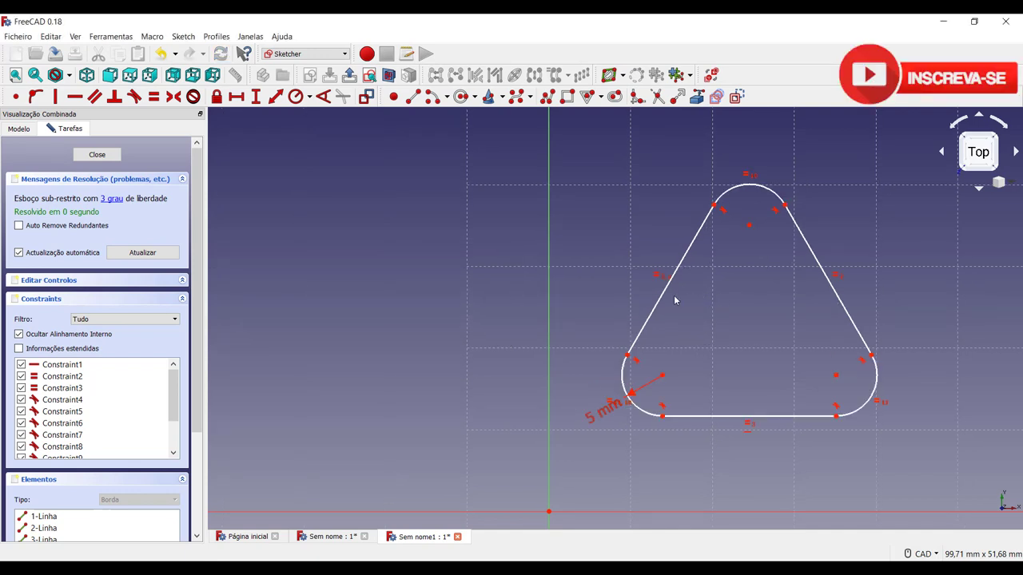
{"action": "mouse_move", "coordinate": [660, 299]}
{"action": "left_mouse_down"}
{"action": "mouse_move", "coordinate": [504, 303]}
{"action": "mouse_move", "coordinate": [472, 354]}
{"action": "mouse_move", "coordinate": [460, 315]}
{"action": "mouse_move", "coordinate": [469, 331]}
{"action": "mouse_move", "coordinate": [456, 333]}
{"action": "mouse_move", "coordinate": [566, 324]}
{"action": "left_mouse_up"}
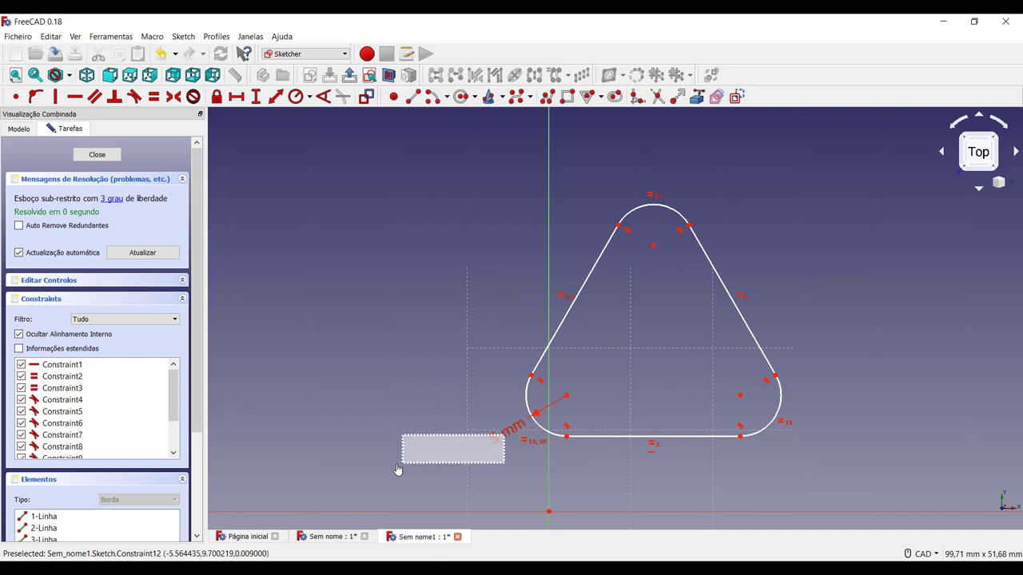
{"action": "left_click_drag", "start_coordinate": [476, 451], "coordinate": [448, 468]}
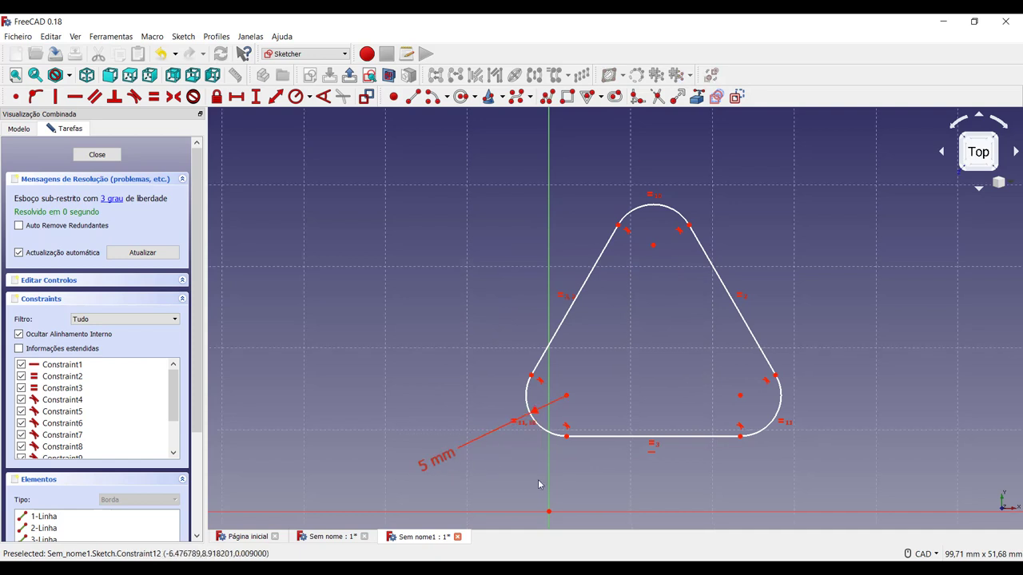
- Set the bottom straight edge to 25 mm and shift the triangle left toward the vertical axis
{"action": "left_click", "coordinate": [664, 442]}
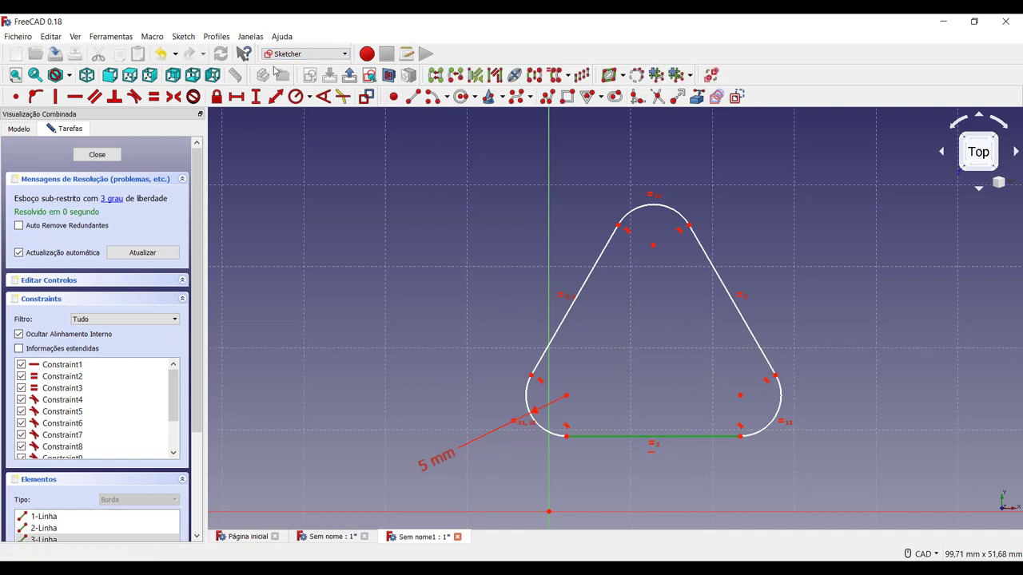
{"action": "left_click", "coordinate": [237, 97]}
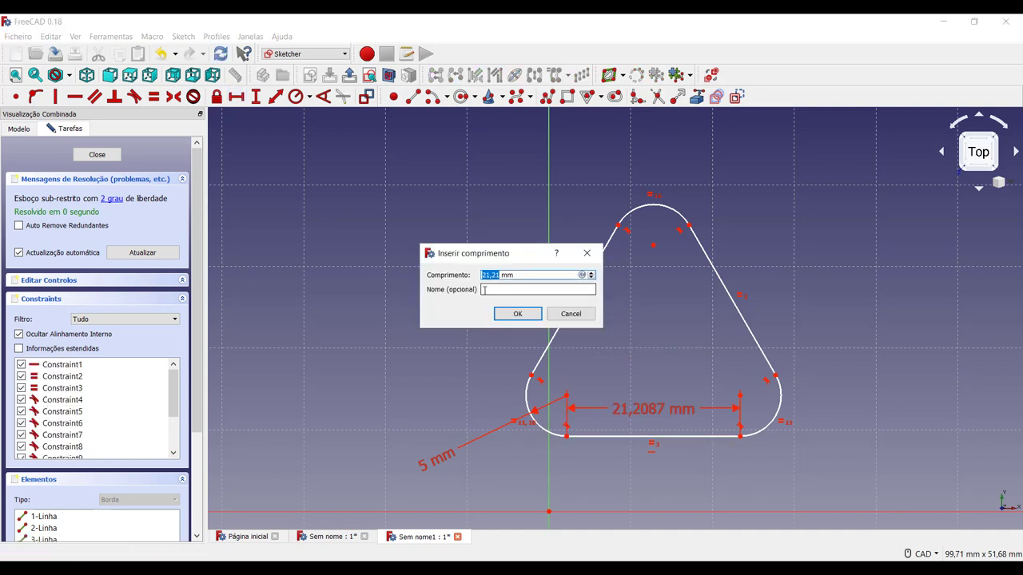
{"action": "type", "text": "2"}
{"action": "key", "text": "Return"}
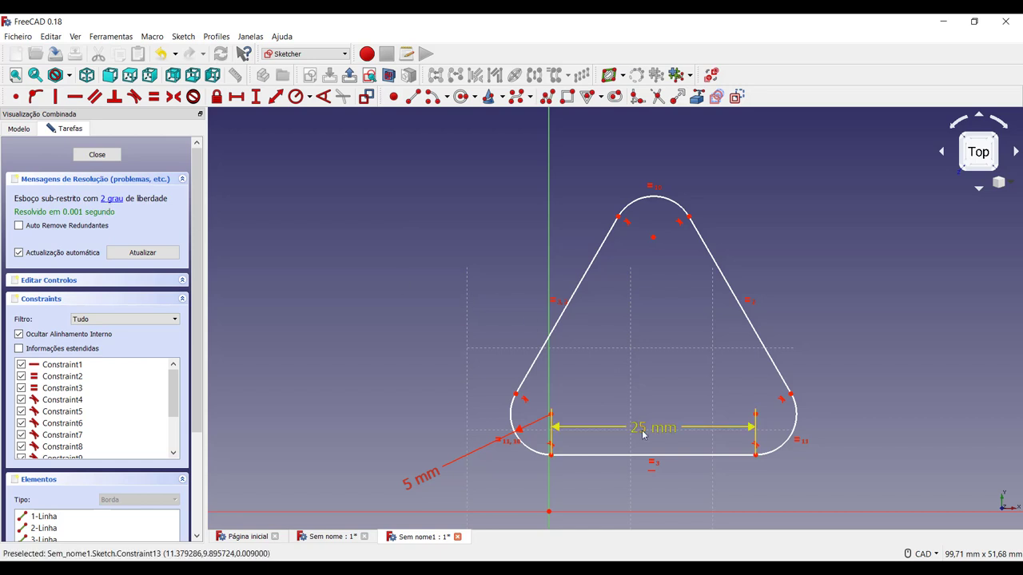
{"action": "mouse_move", "coordinate": [643, 427]}
{"action": "left_mouse_down"}
{"action": "mouse_move", "coordinate": [659, 524]}
{"action": "mouse_move", "coordinate": [657, 502]}
{"action": "left_mouse_up"}
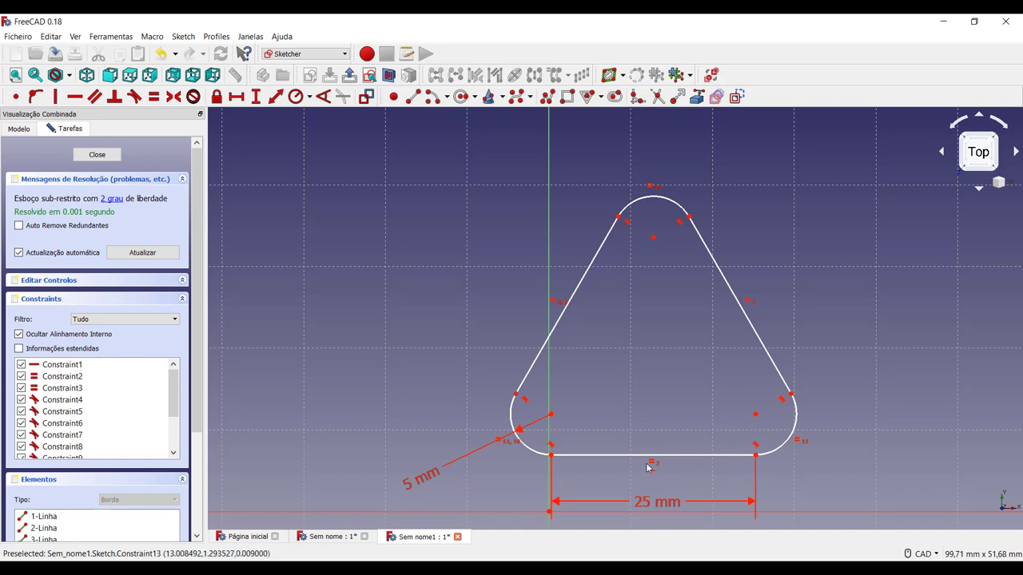
{"action": "mouse_move", "coordinate": [672, 462]}
{"action": "left_mouse_down"}
{"action": "mouse_move", "coordinate": [565, 467]}
{"action": "mouse_move", "coordinate": [601, 468]}
{"action": "left_mouse_up"}
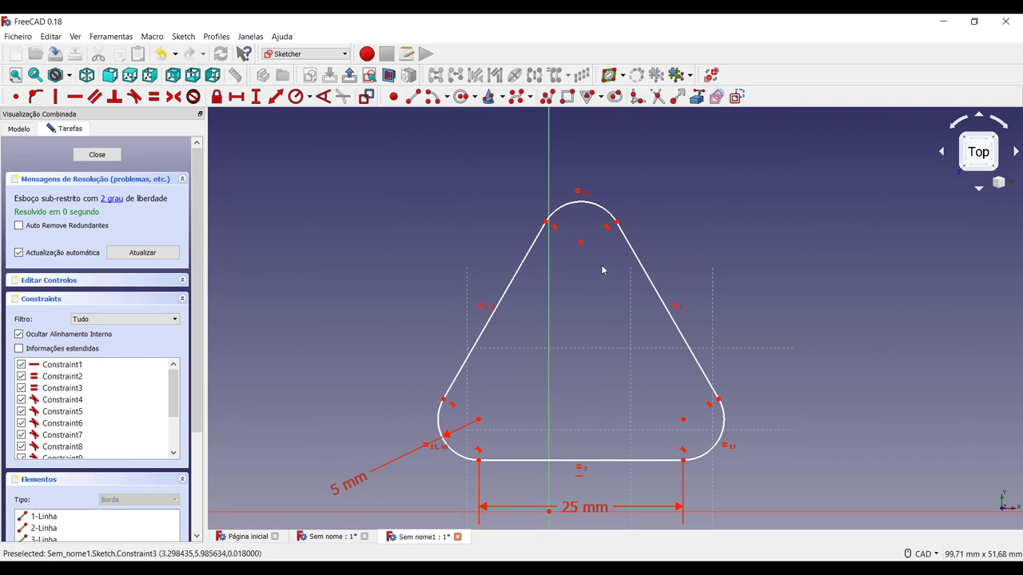
- Put the top arc's centre on the vertical axis and drag the triangle to test it
{"action": "left_click", "coordinate": [581, 243]}
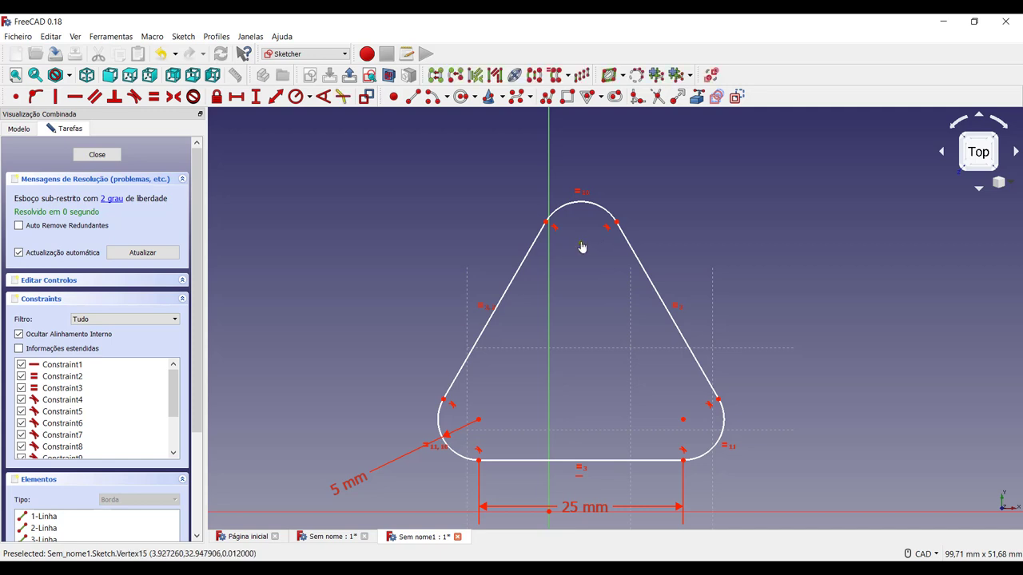
{"action": "left_click", "coordinate": [316, 263]}
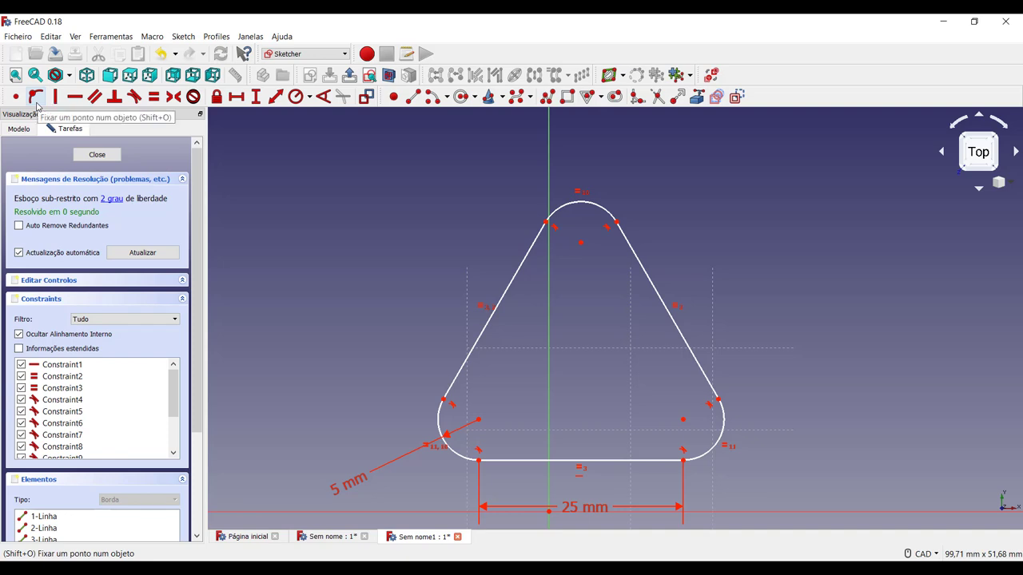
{"action": "left_click", "coordinate": [36, 103]}
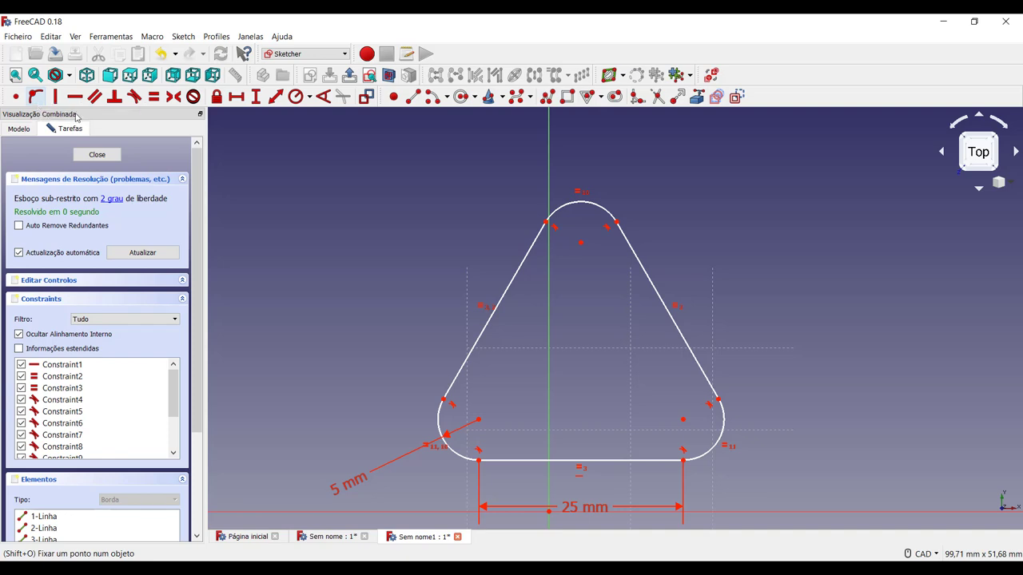
{"action": "left_click", "coordinate": [581, 242]}
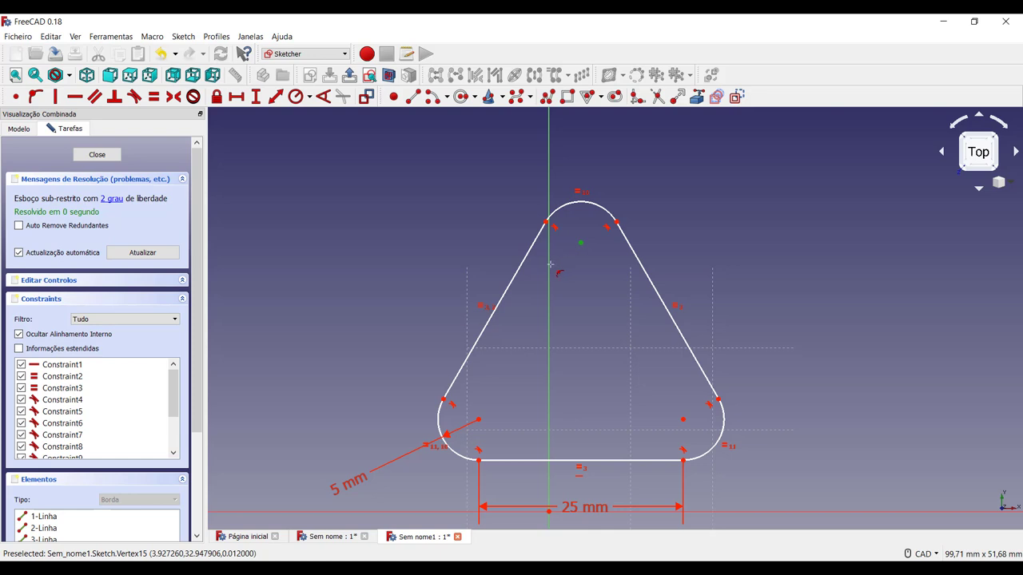
{"action": "left_click", "coordinate": [548, 264]}
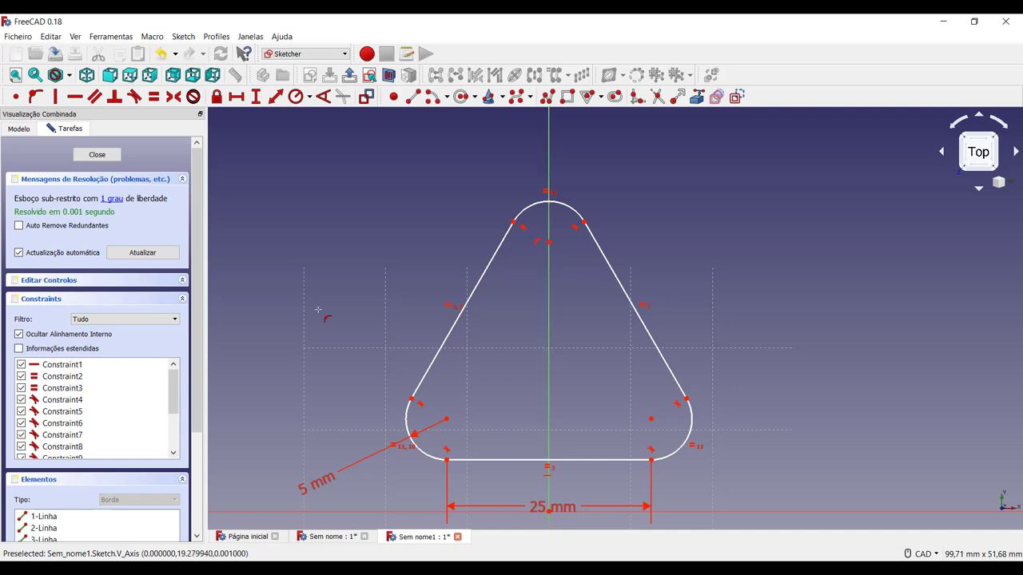
{"action": "left_click", "coordinate": [469, 298]}
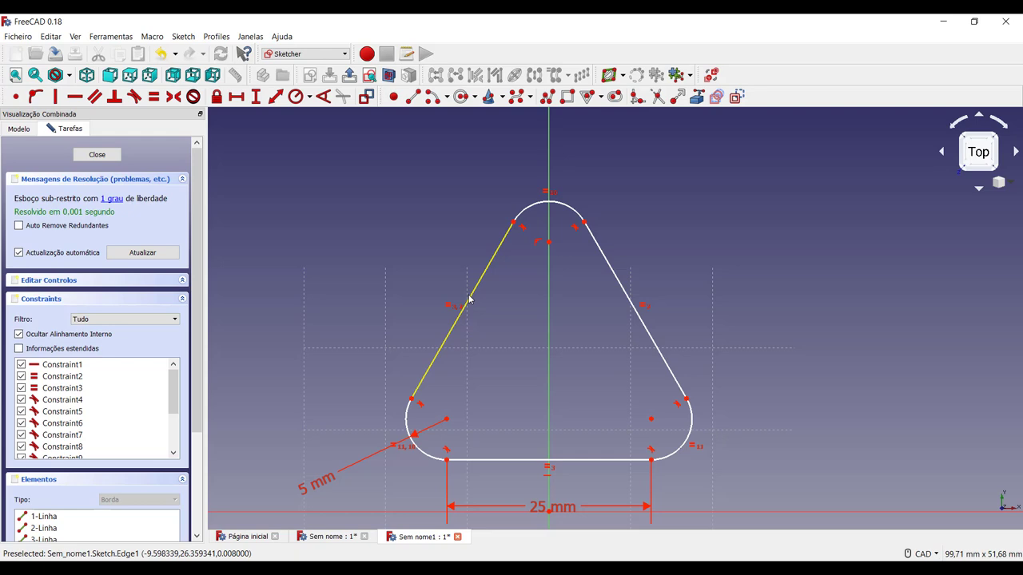
{"action": "mouse_move", "coordinate": [469, 298]}
{"action": "left_mouse_down"}
{"action": "mouse_move", "coordinate": [513, 248]}
{"action": "mouse_move", "coordinate": [528, 279]}
{"action": "mouse_move", "coordinate": [525, 341]}
{"action": "mouse_move", "coordinate": [539, 251]}
{"action": "mouse_move", "coordinate": [529, 354]}
{"action": "mouse_move", "coordinate": [533, 297]}
{"action": "left_mouse_up"}
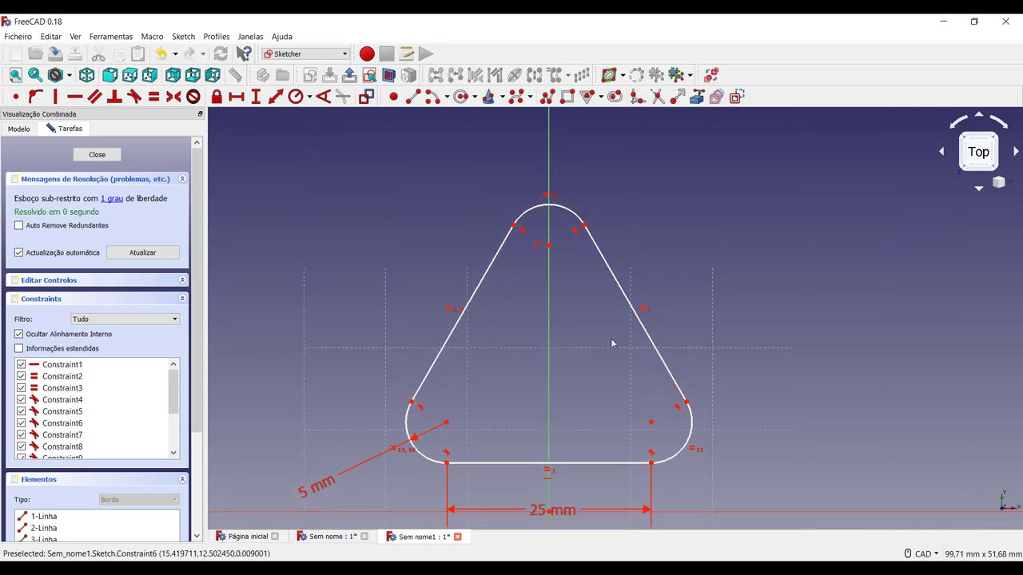
- Drag the rounded triangle lower so its base sits near the horizontal axis
{"action": "left_click_drag", "start_coordinate": [556, 207], "coordinate": [555, 251]}
{"action": "scroll", "coordinate": [768, 297], "scroll_direction": "down", "scroll_amount": 3}
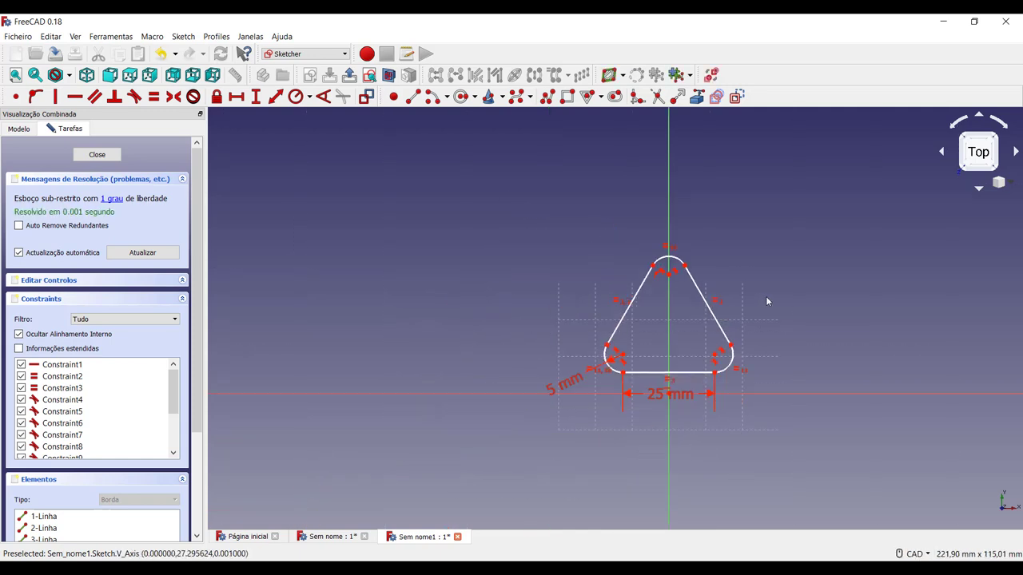
{"action": "scroll", "coordinate": [725, 395], "scroll_direction": "up", "scroll_amount": 2}
{"action": "middle_click_drag", "start_coordinate": [786, 383], "coordinate": [714, 342]}
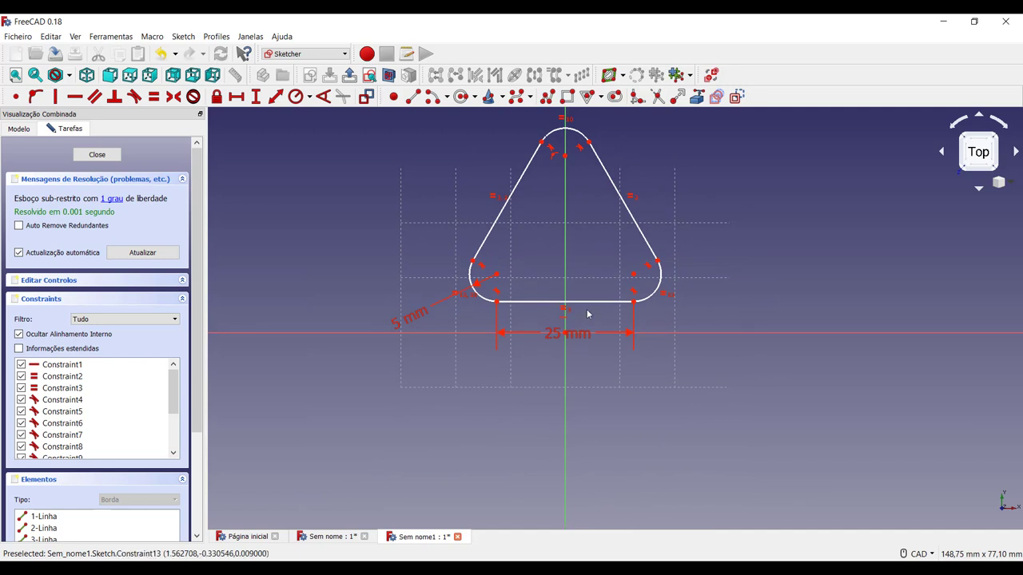
{"action": "left_click_drag", "start_coordinate": [600, 297], "coordinate": [600, 342]}
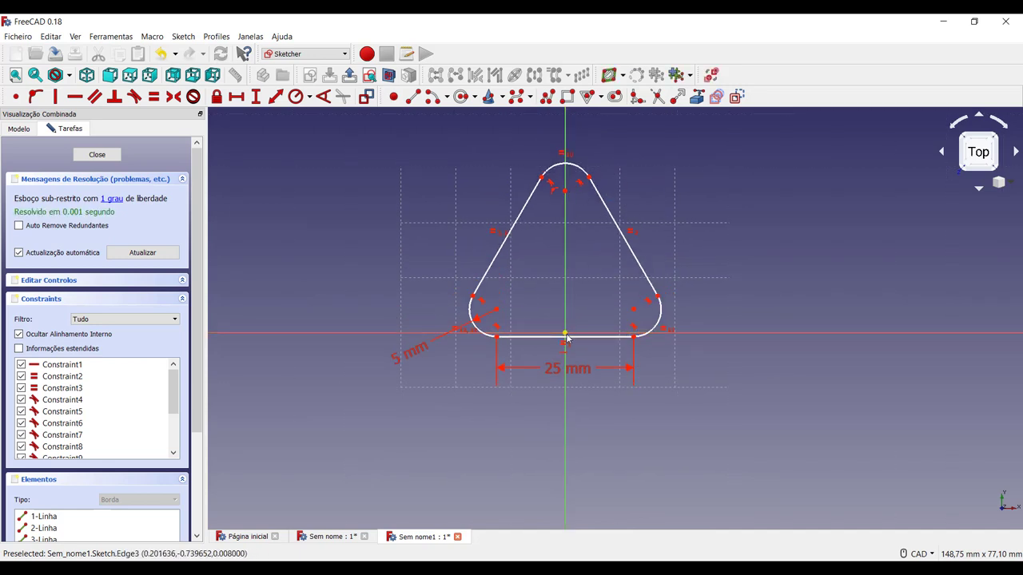
- Select the top arc centre and the origin for a vertical distance constraint
{"action": "left_click", "coordinate": [256, 97]}
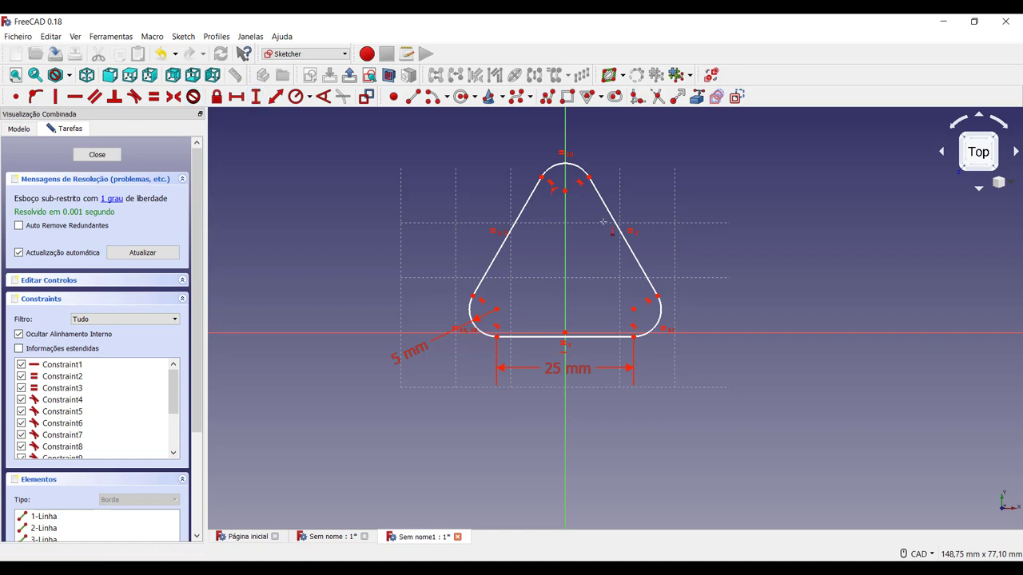
{"action": "left_click", "coordinate": [565, 191]}
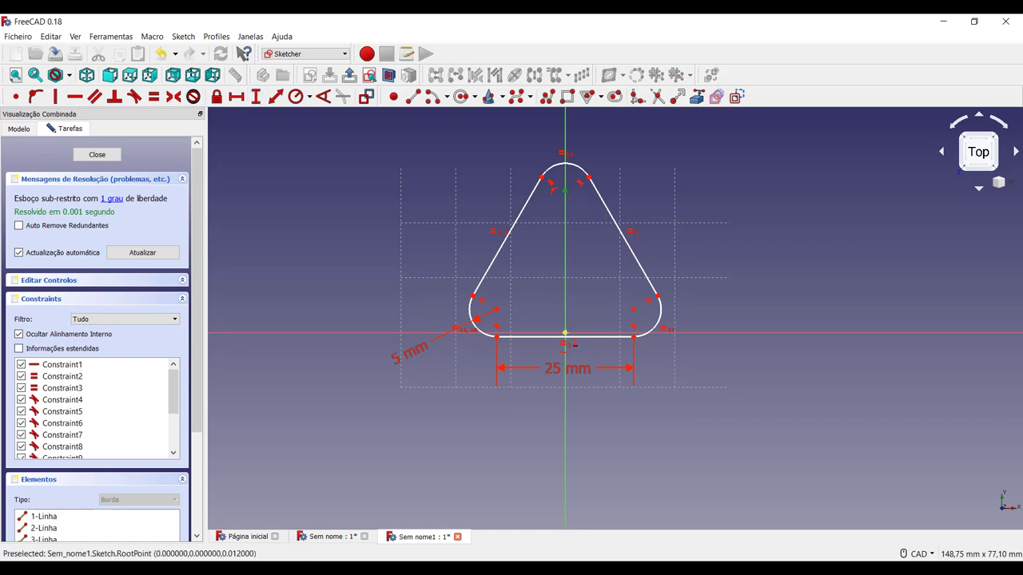
{"action": "middle_click_drag", "start_coordinate": [718, 151], "coordinate": [672, 267]}
{"action": "left_click", "coordinate": [518, 292]}
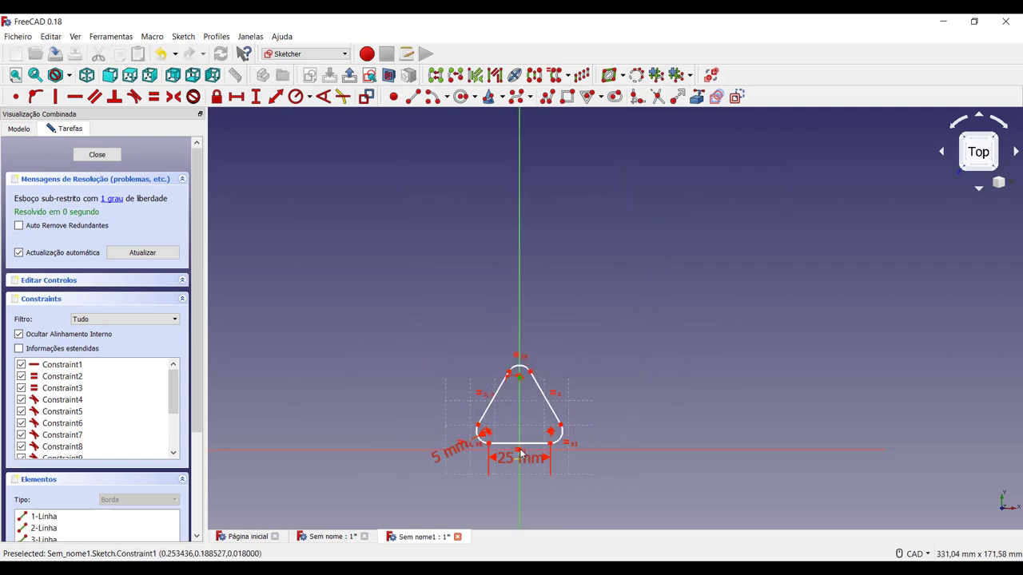
{"action": "scroll", "coordinate": [519, 454], "scroll_direction": "up", "scroll_amount": 2}
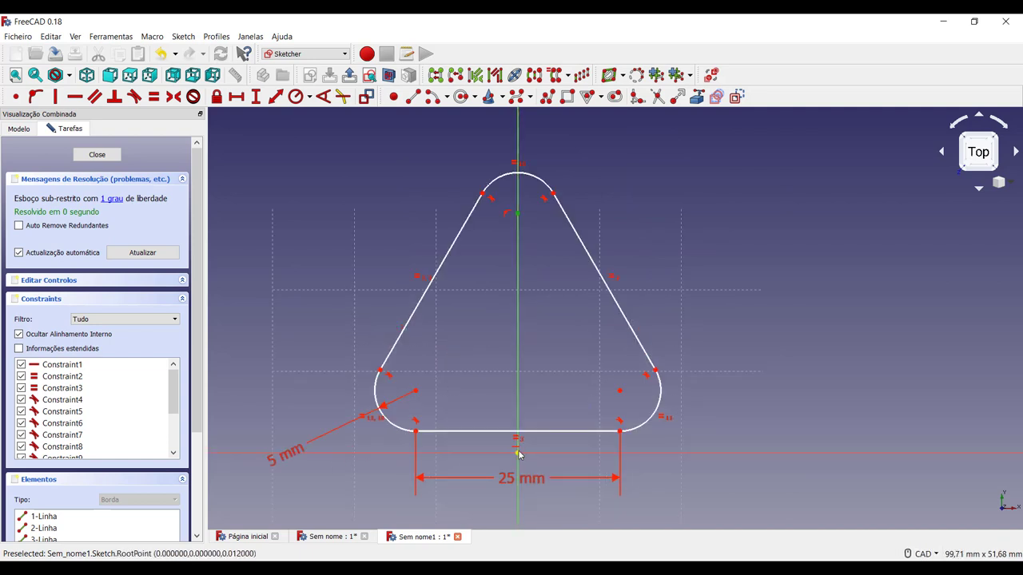
{"action": "left_click", "coordinate": [518, 454]}
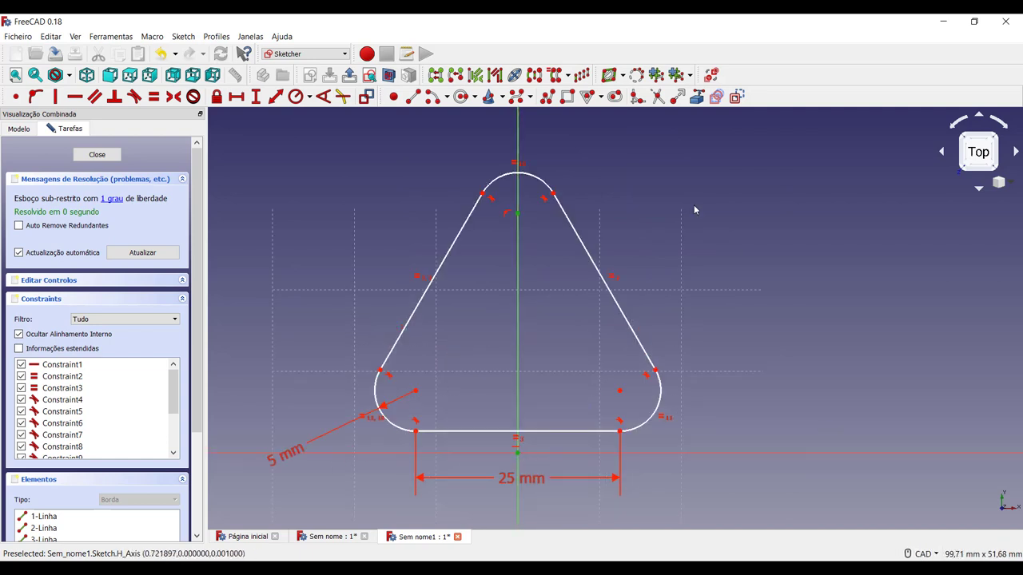
- Fix the top arc centre 26,65 mm above the origin and move the dimension right
{"action": "left_click", "coordinate": [256, 97]}
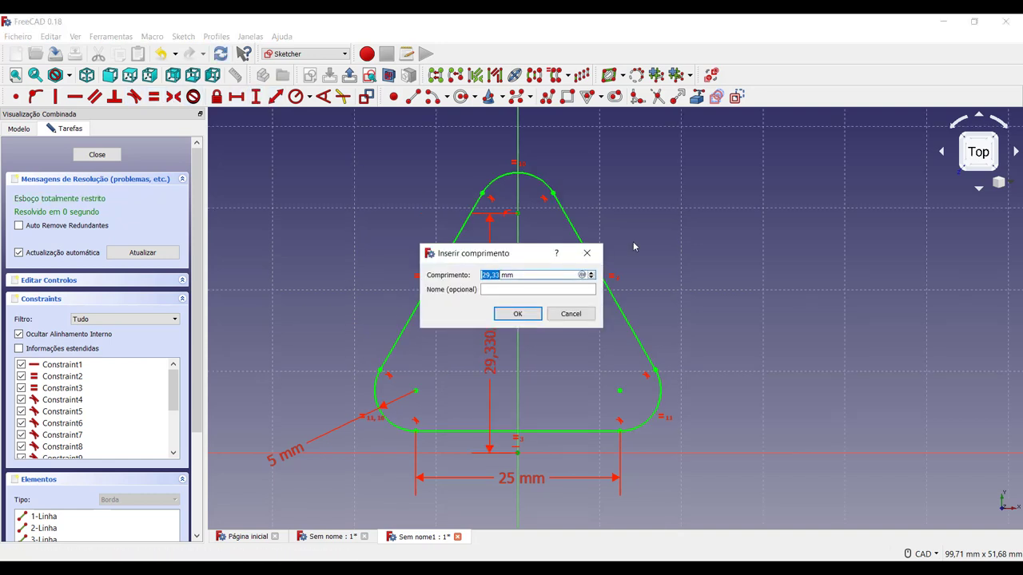
{"action": "type", "text": "26,65"}
{"action": "key", "text": "Return"}
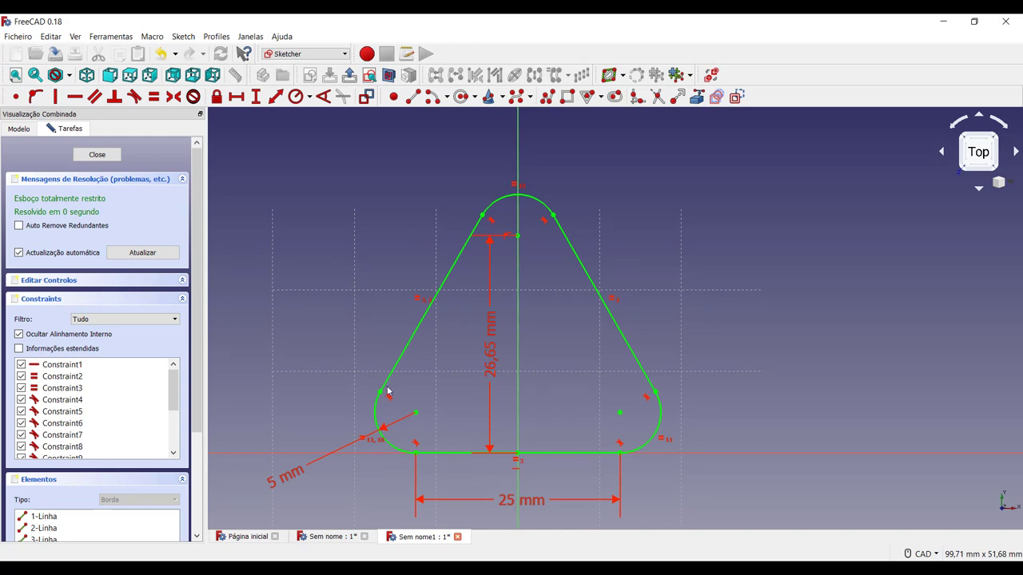
{"action": "left_click_drag", "start_coordinate": [492, 355], "coordinate": [788, 352]}
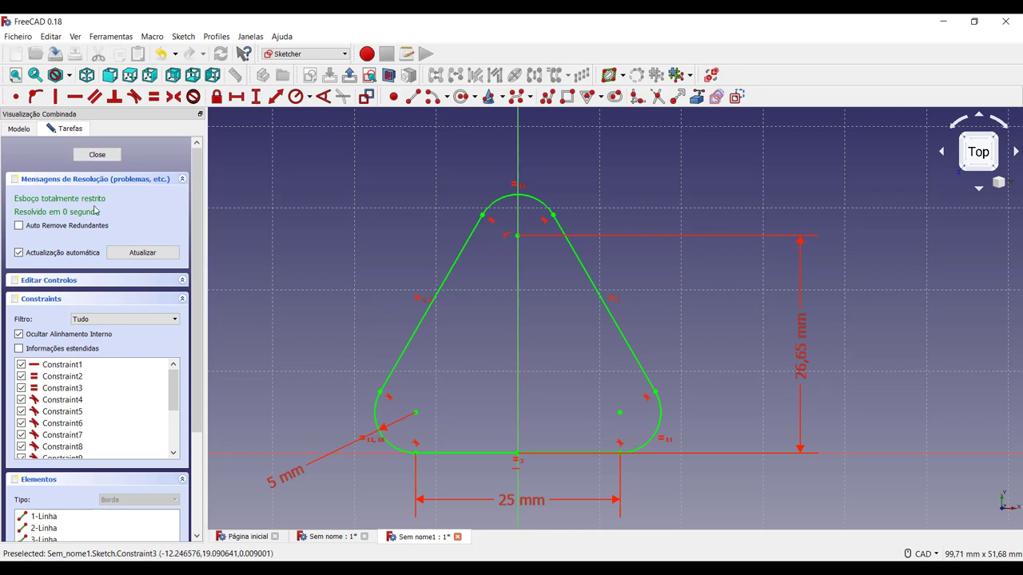
- Close the sketch and pad the rounded triangle 10 mm into a solid plate
{"action": "left_click", "coordinate": [97, 154]}
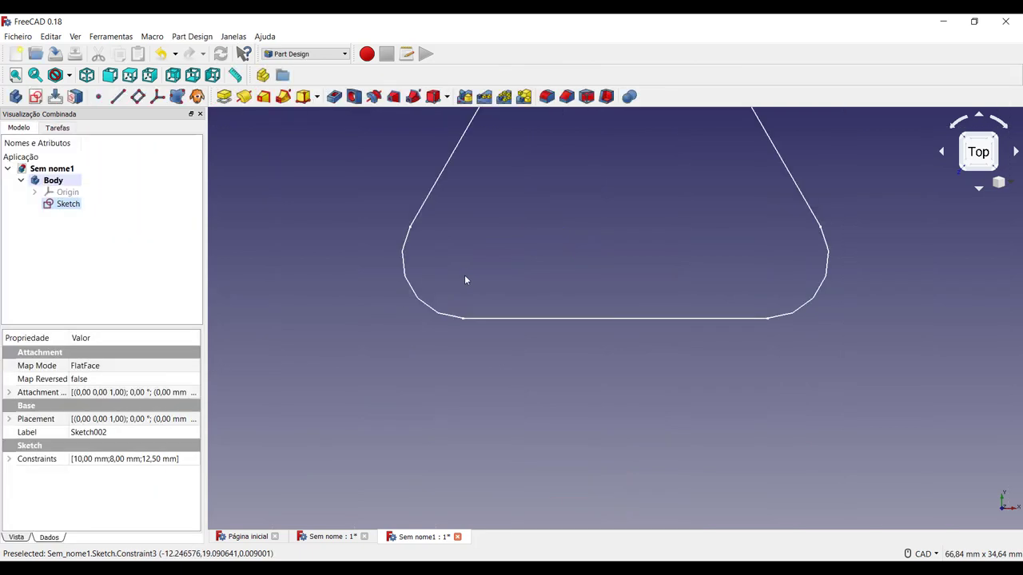
{"action": "scroll", "coordinate": [590, 242], "scroll_direction": "up", "scroll_amount": 2}
{"action": "middle_click_drag", "start_coordinate": [601, 305], "coordinate": [534, 400]}
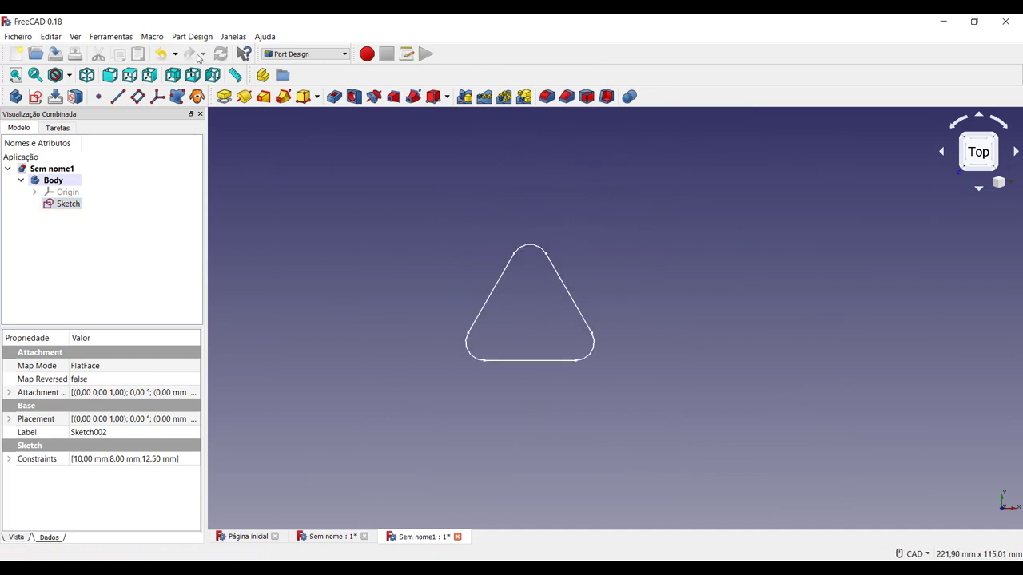
{"action": "left_click", "coordinate": [224, 96]}
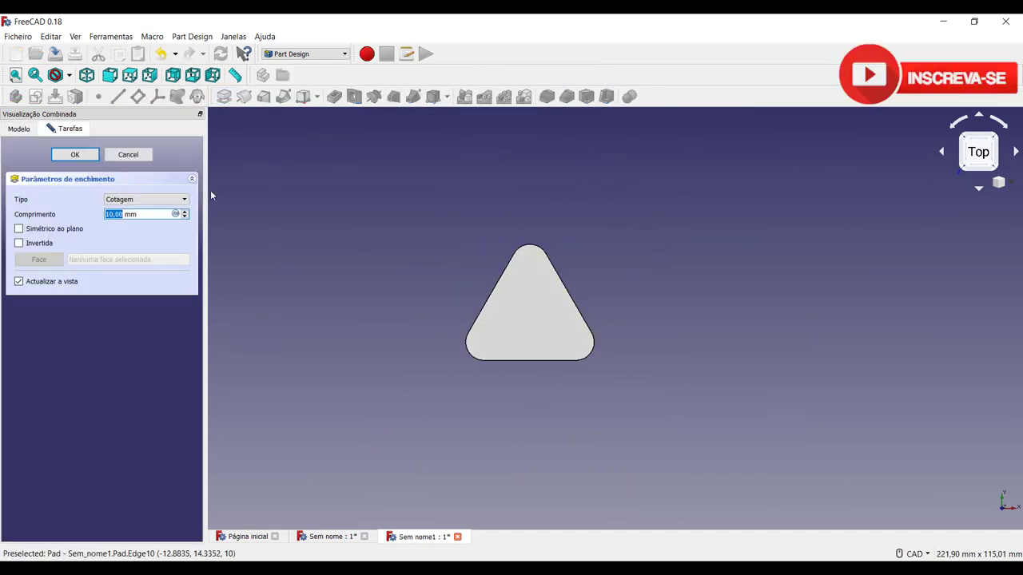
{"action": "left_click", "coordinate": [997, 139]}
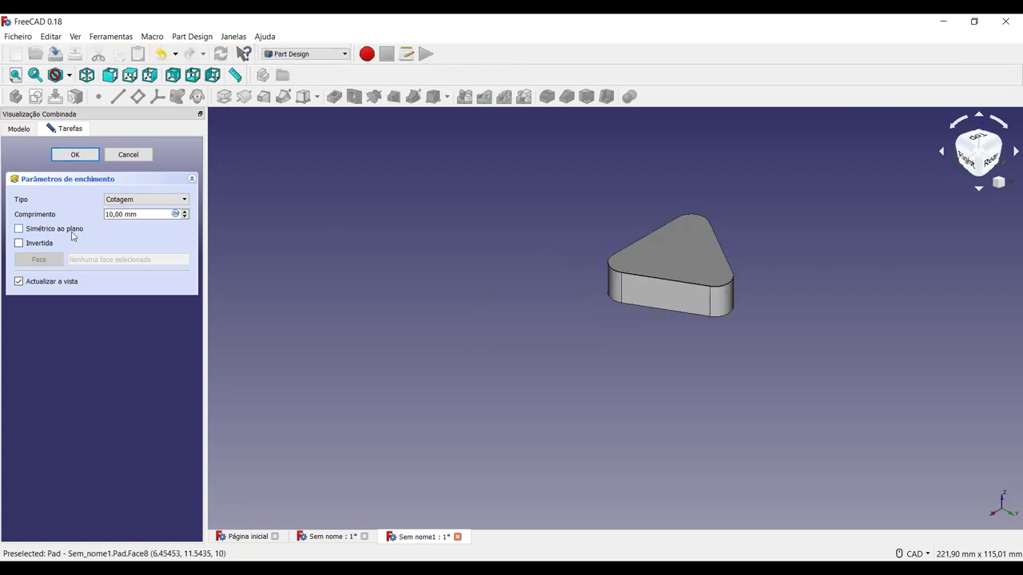
{"action": "left_click", "coordinate": [75, 155]}
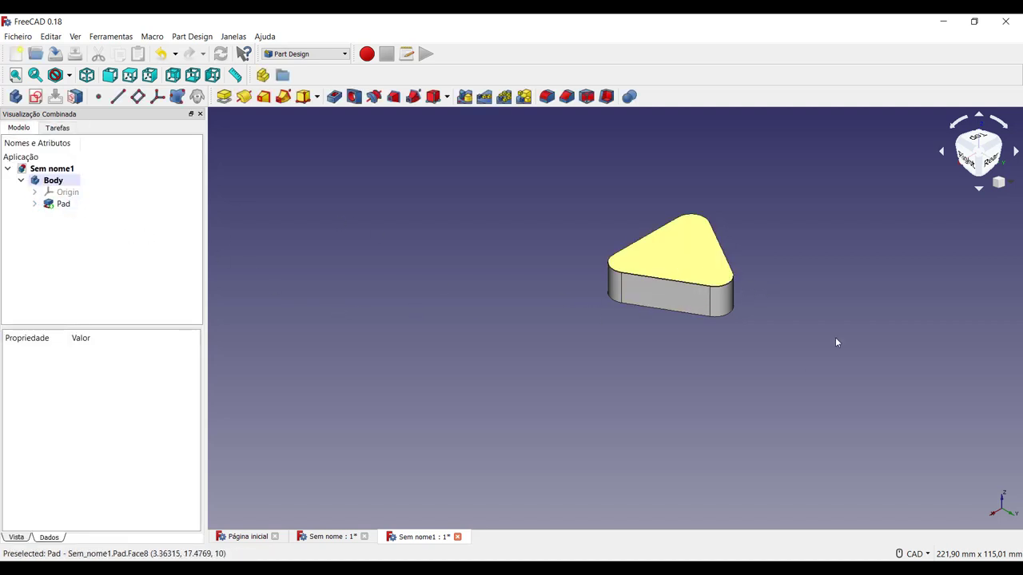
{"action": "left_click", "coordinate": [683, 271]}
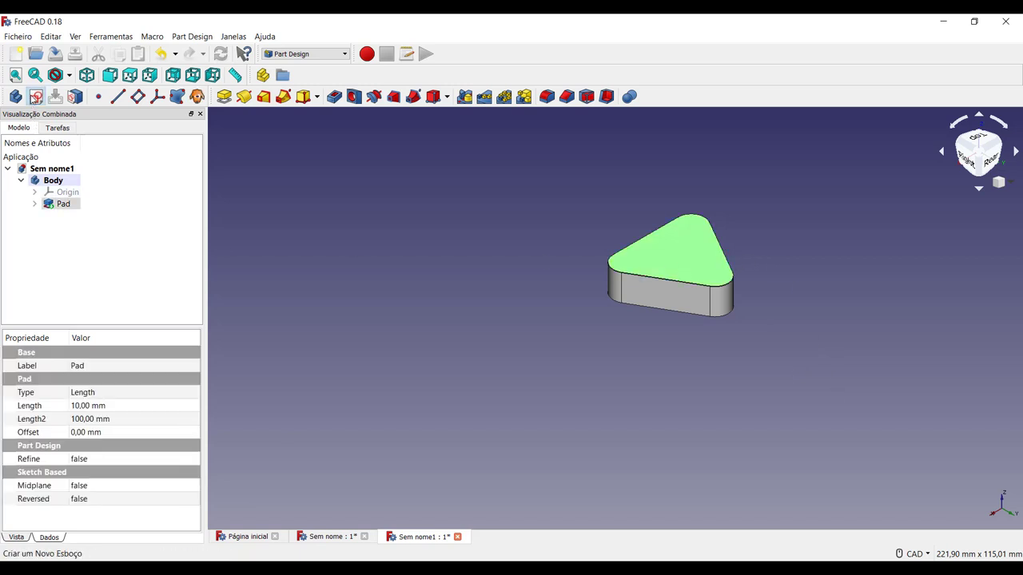
- Start a new sketch on the plate's top face and recentre the view on the triangle outline
{"action": "left_click", "coordinate": [34, 97]}
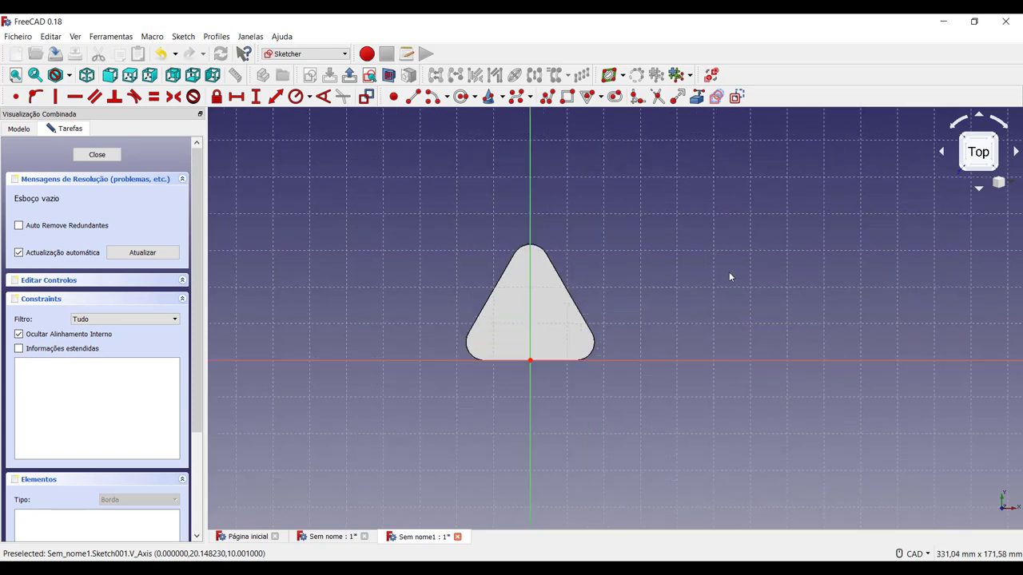
{"action": "scroll", "coordinate": [729, 272], "scroll_direction": "up", "scroll_amount": 2}
{"action": "middle_click_drag", "start_coordinate": [745, 300], "coordinate": [737, 299]}
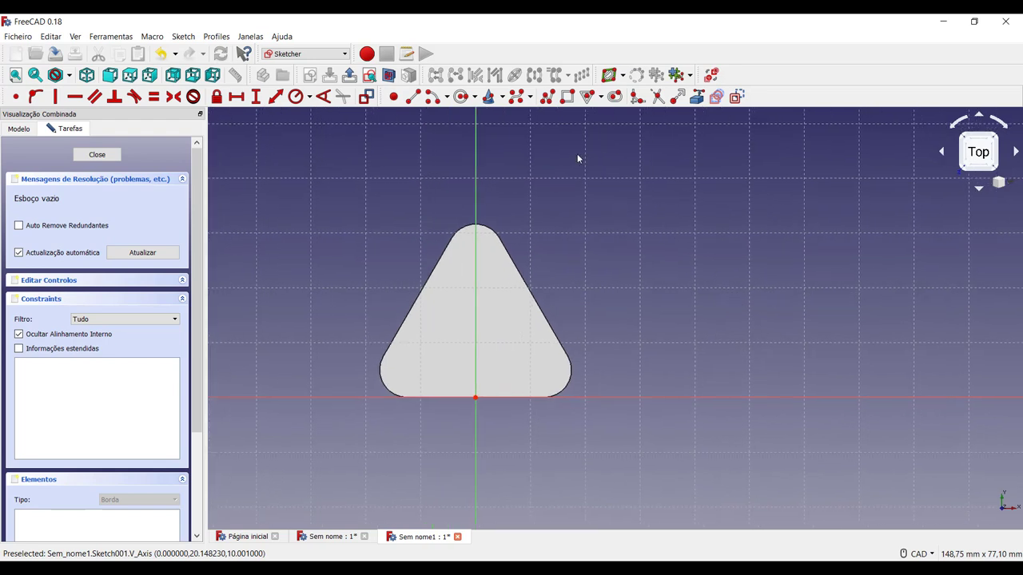
{"action": "left_click", "coordinate": [464, 99]}
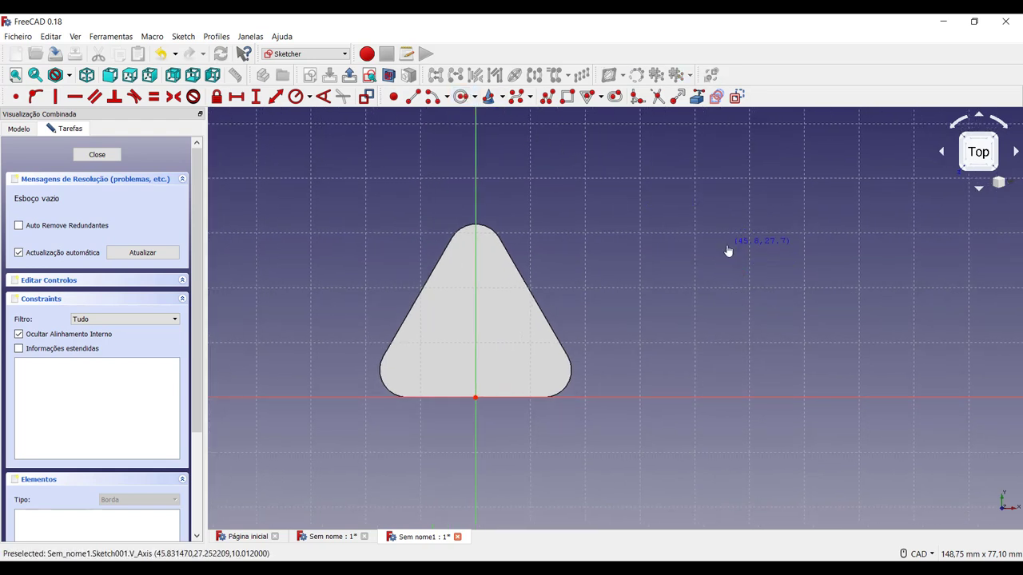
- Draw three small circles right of the triangle, then select the right and lower-middle circles
{"action": "left_click", "coordinate": [726, 245]}
{"action": "left_click", "coordinate": [742, 247]}
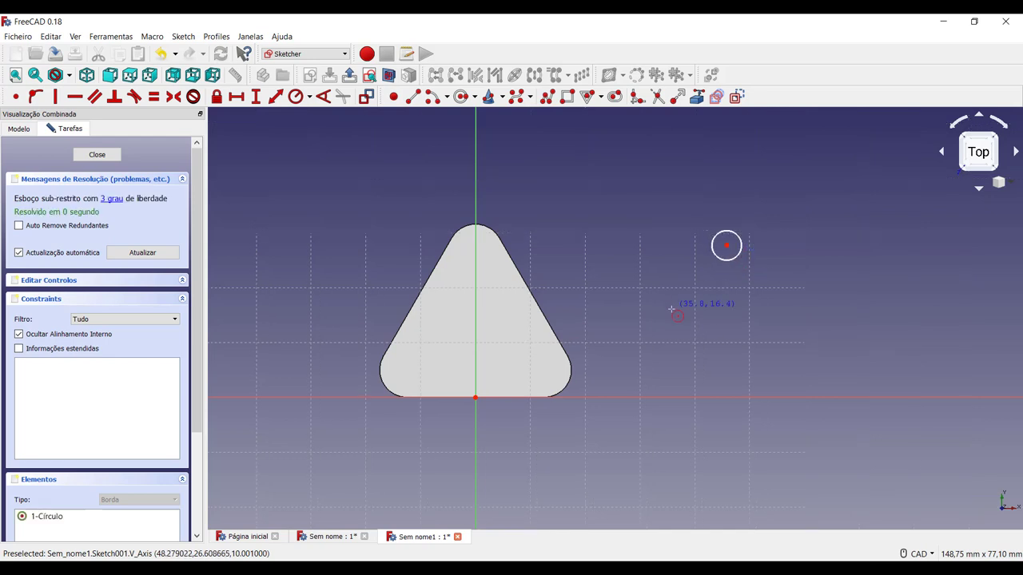
{"action": "left_click", "coordinate": [652, 375]}
{"action": "left_click", "coordinate": [667, 373]}
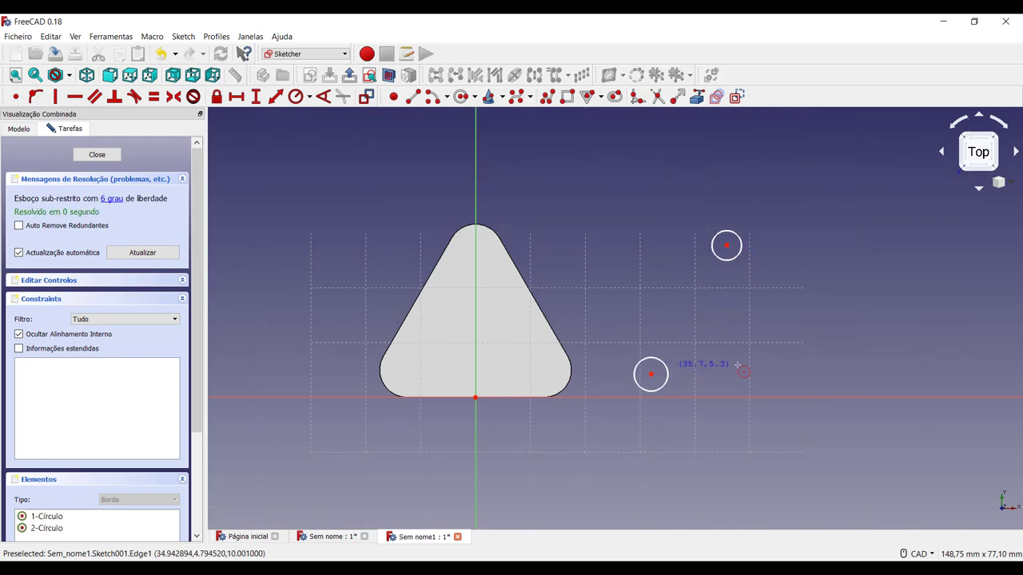
{"action": "left_click", "coordinate": [798, 378]}
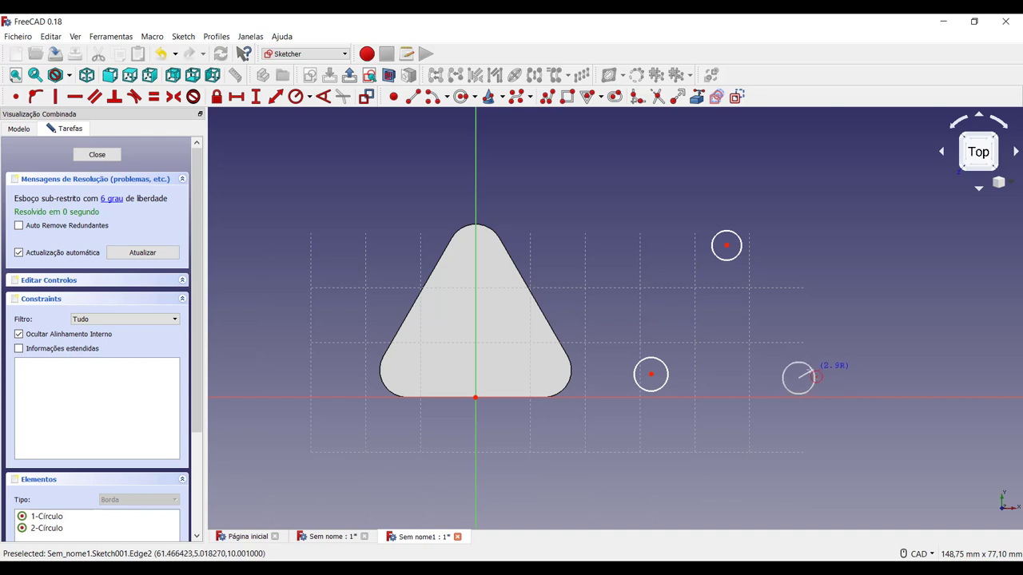
{"action": "left_click", "coordinate": [813, 376]}
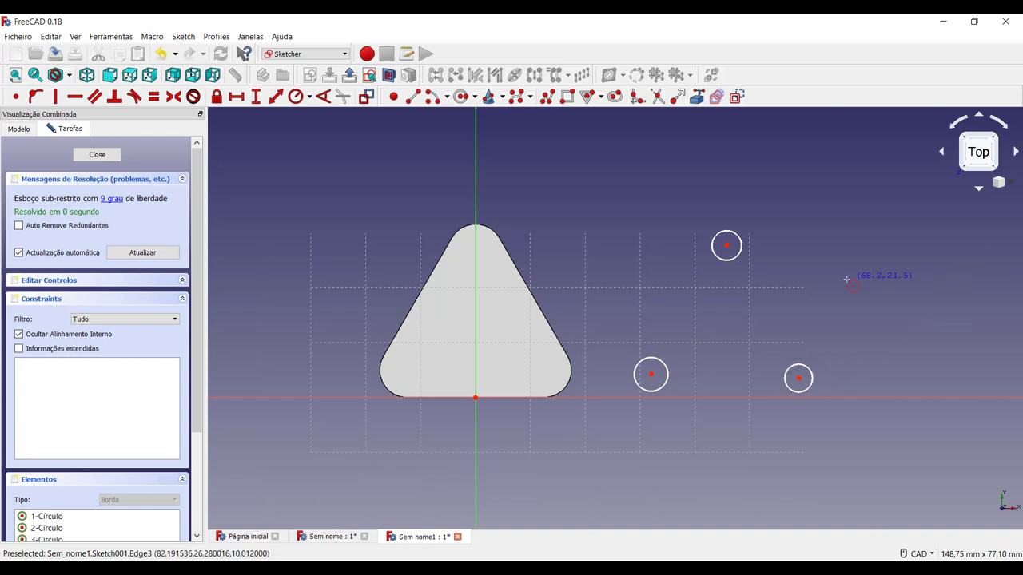
{"action": "left_click", "coordinate": [809, 384]}
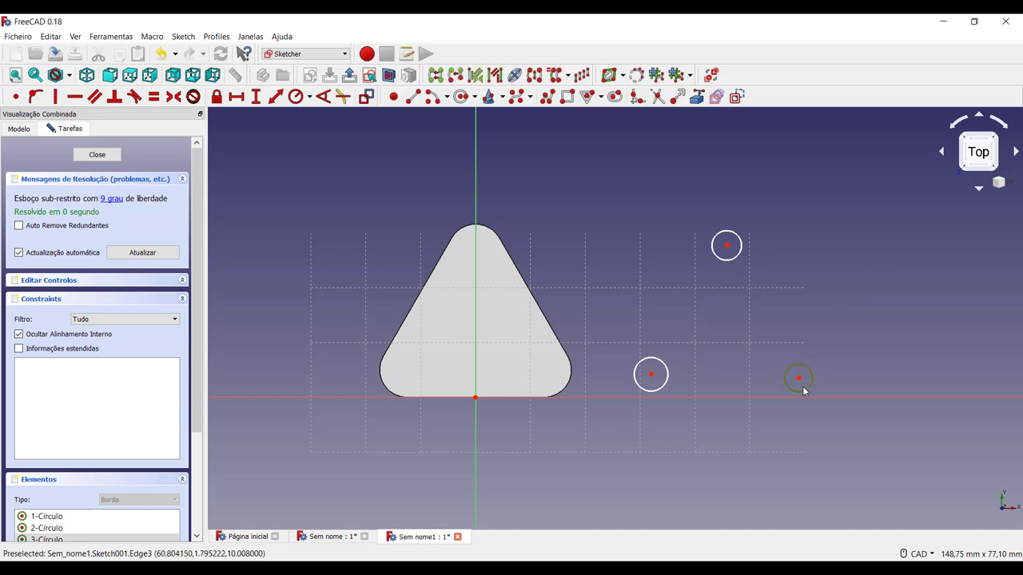
{"action": "left_click", "coordinate": [656, 392]}
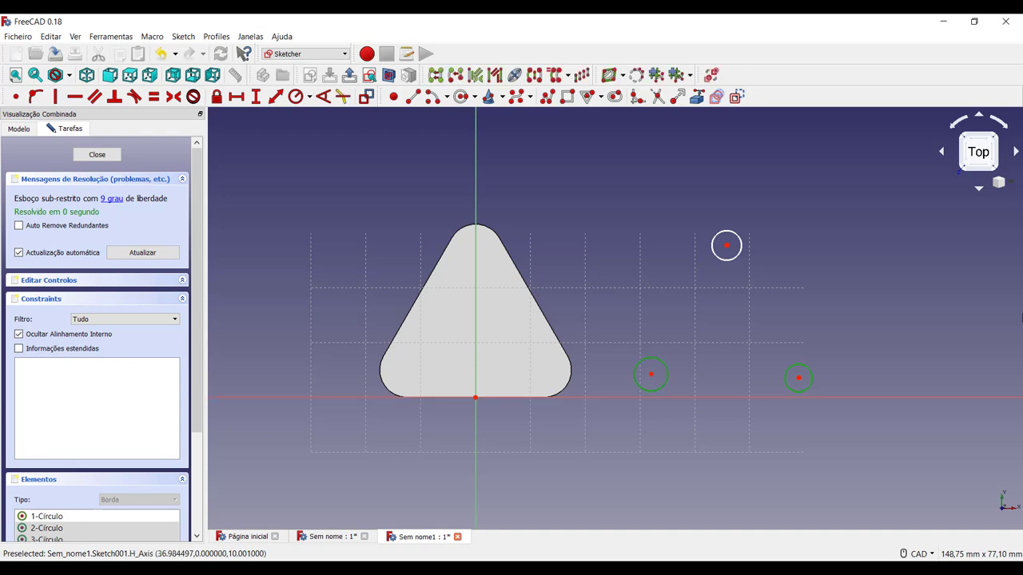
- Constrain the two lower circles equal, then the top circle equal to the right one
{"action": "left_click", "coordinate": [154, 96]}
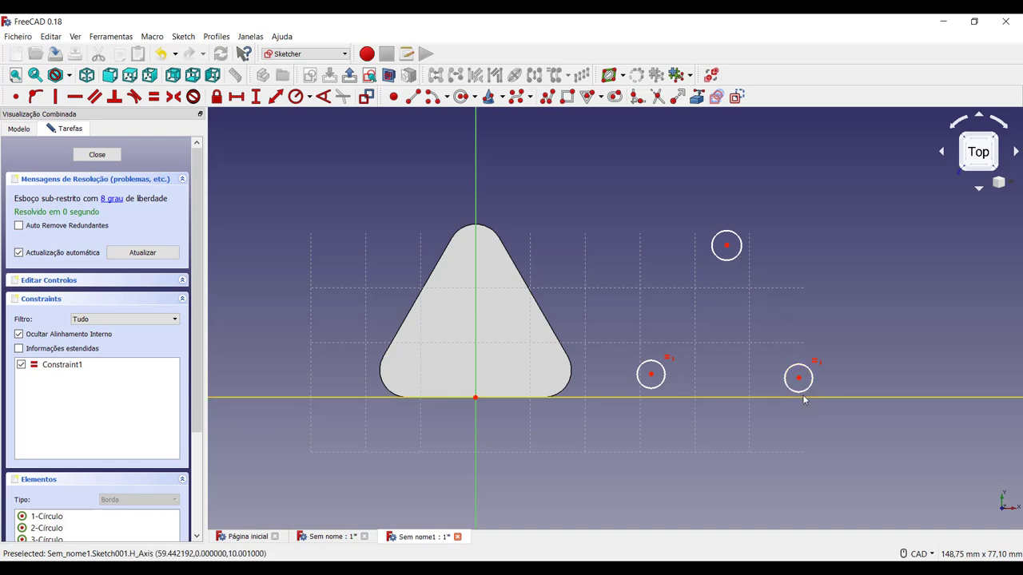
{"action": "left_click", "coordinate": [736, 256]}
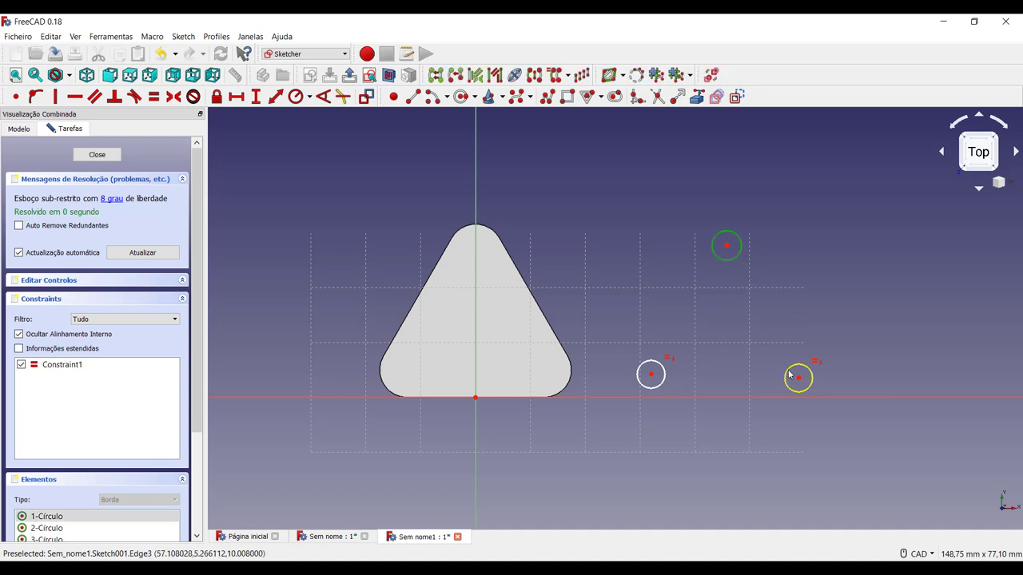
{"action": "left_click", "coordinate": [790, 376]}
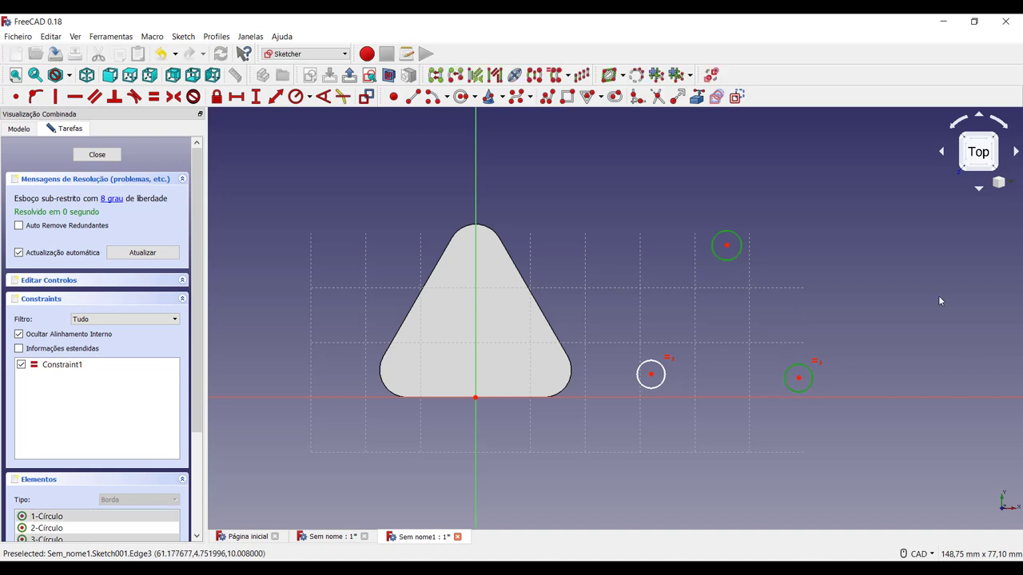
{"action": "left_click", "coordinate": [155, 100]}
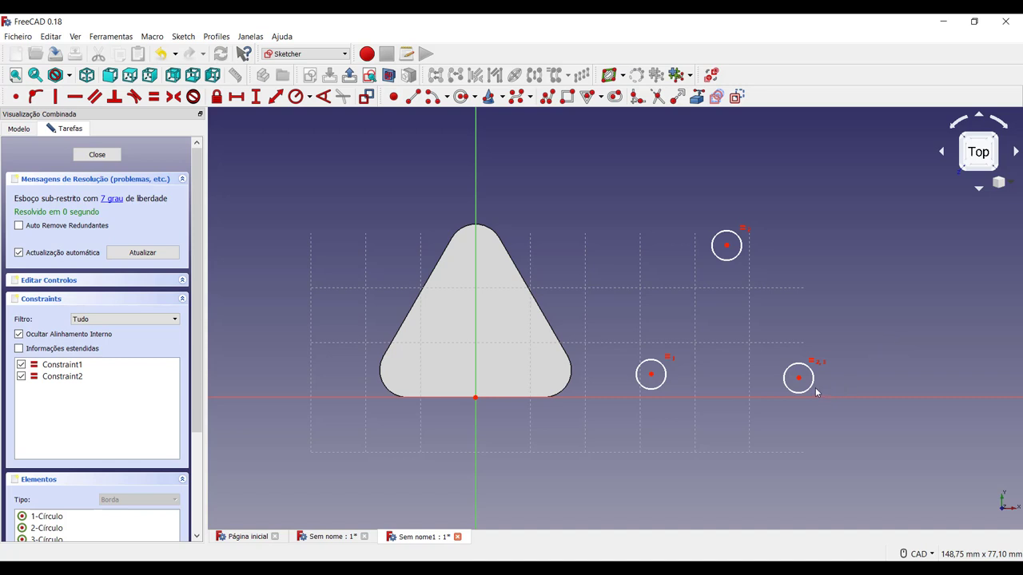
- Give the right circle a 5 mm diameter constraint and move its label clear
{"action": "left_click", "coordinate": [309, 96]}
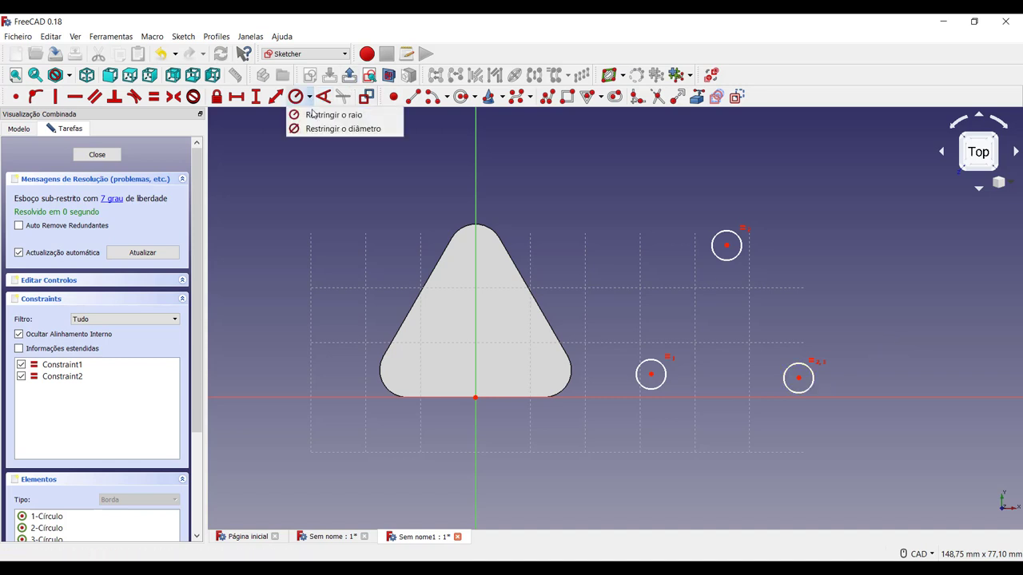
{"action": "left_click", "coordinate": [344, 127]}
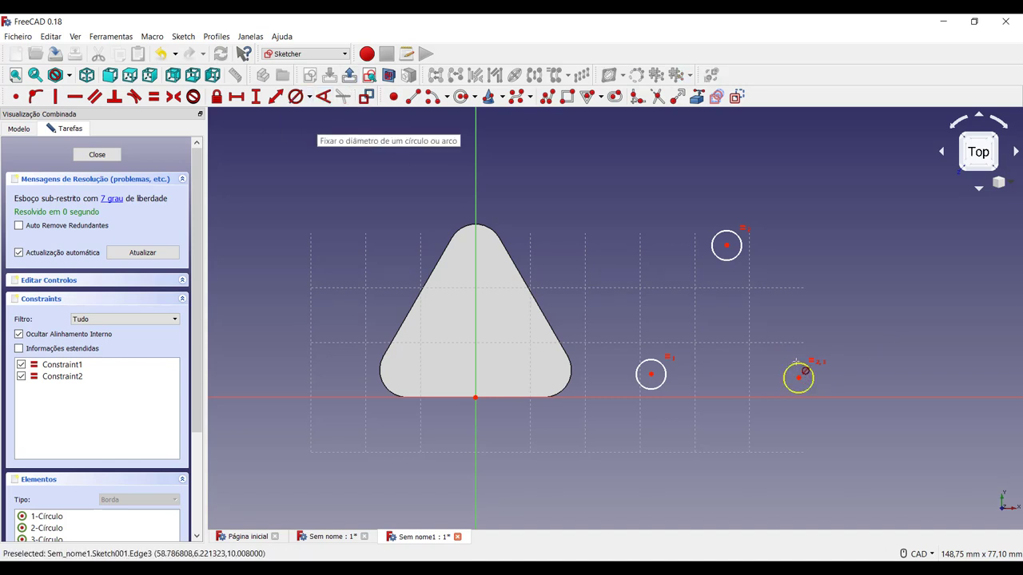
{"action": "left_click", "coordinate": [796, 364]}
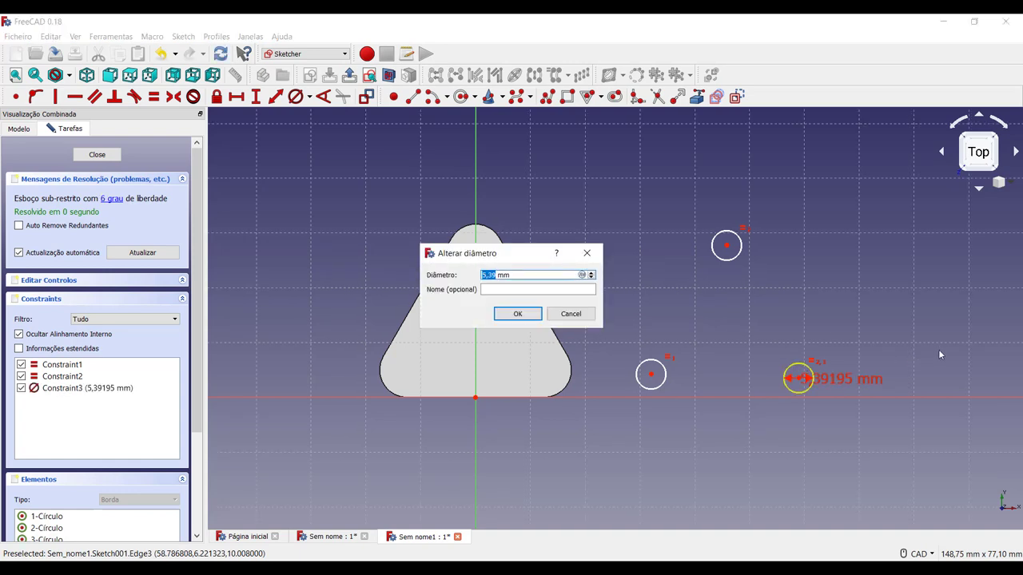
{"action": "type", "text": "5"}
{"action": "key", "text": "Return"}
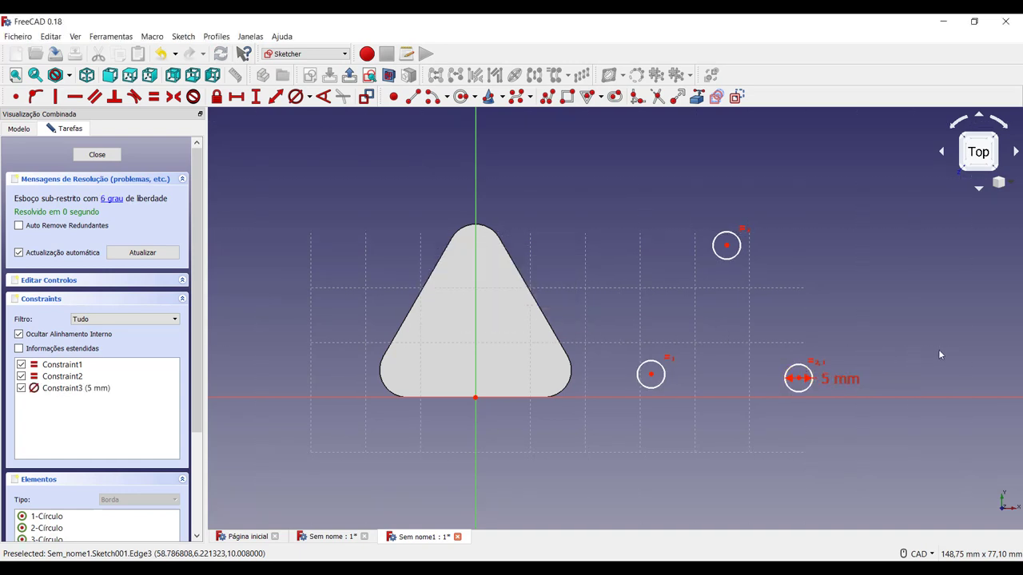
{"action": "key", "text": "Escape"}
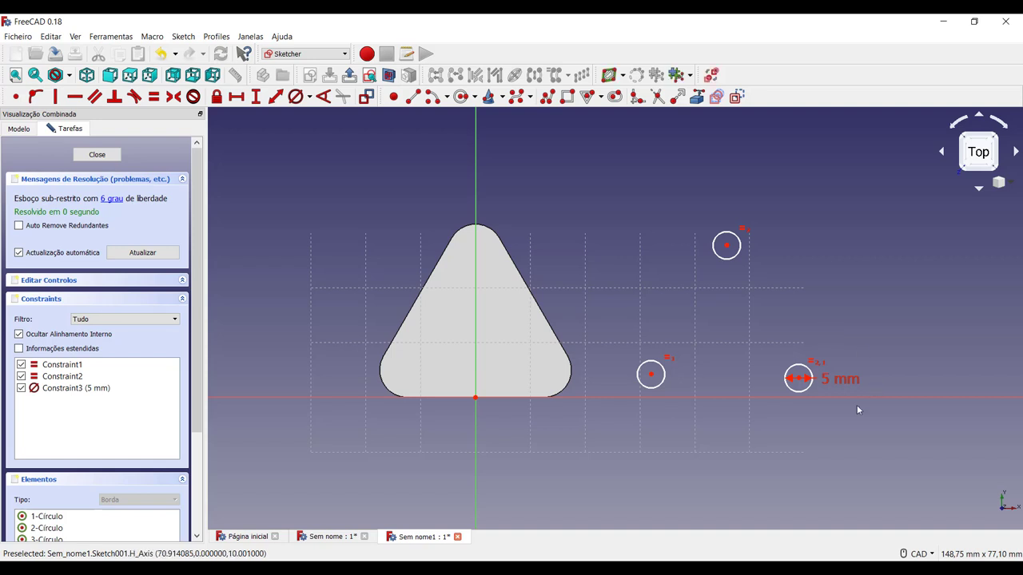
{"action": "mouse_move", "coordinate": [835, 377]}
{"action": "left_mouse_down"}
{"action": "mouse_move", "coordinate": [903, 345]}
{"action": "mouse_move", "coordinate": [869, 351]}
{"action": "left_mouse_up"}
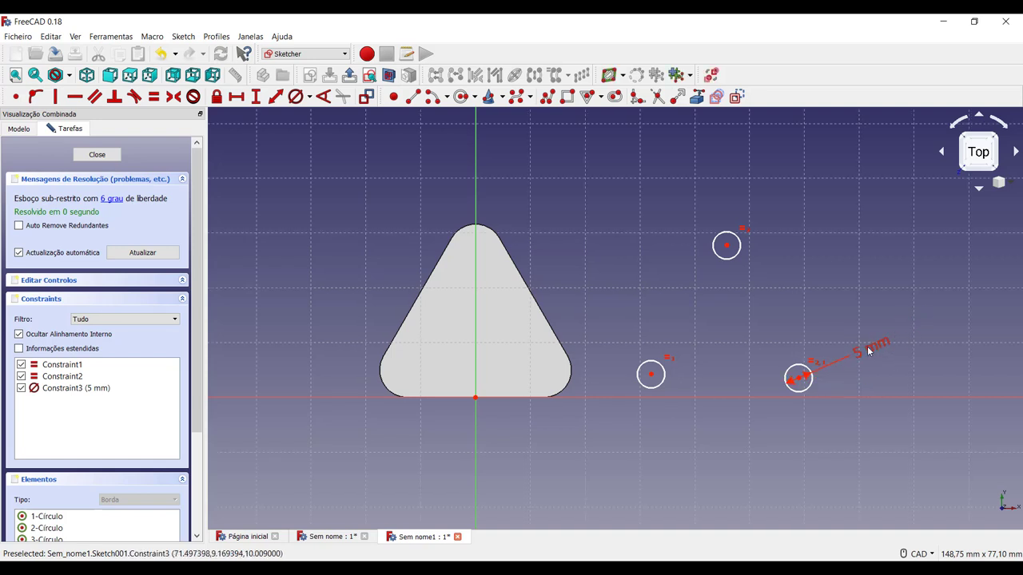
- Space the two lower circle centres 25 mm apart horizontally
{"action": "left_click", "coordinate": [798, 379]}
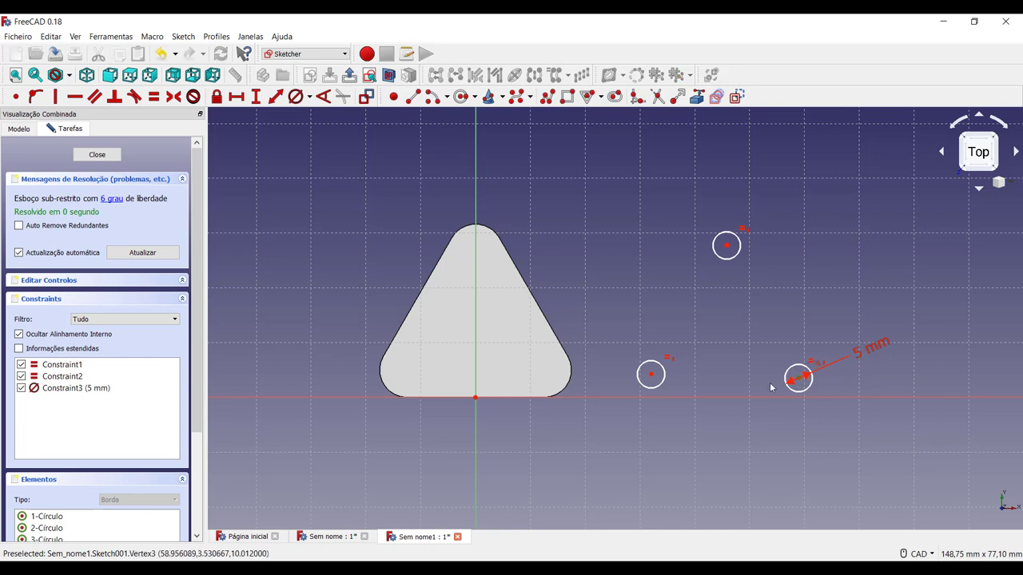
{"action": "left_click", "coordinate": [651, 376]}
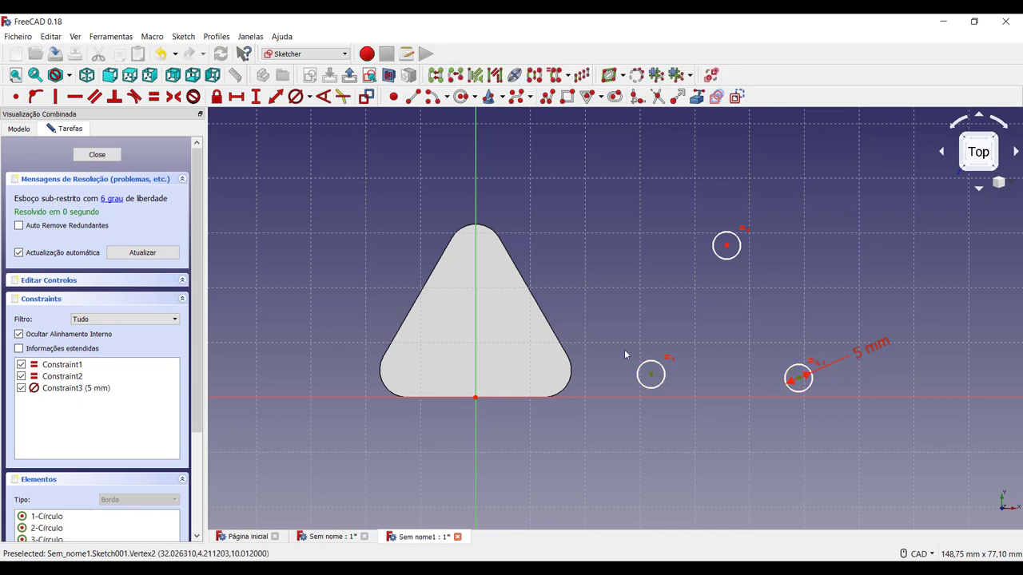
{"action": "left_click", "coordinate": [236, 96]}
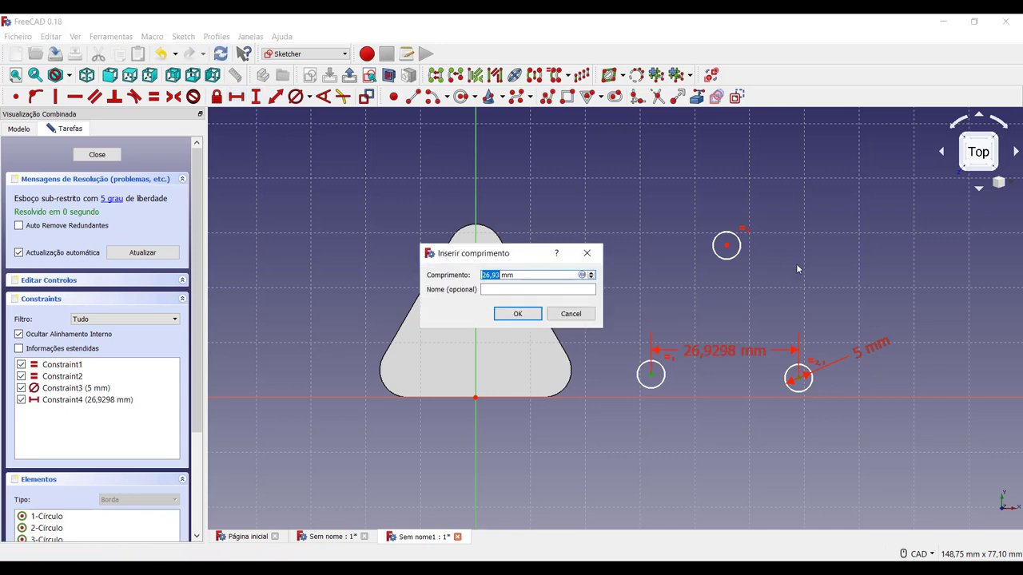
{"action": "type", "text": "25"}
{"action": "key", "text": "Return"}
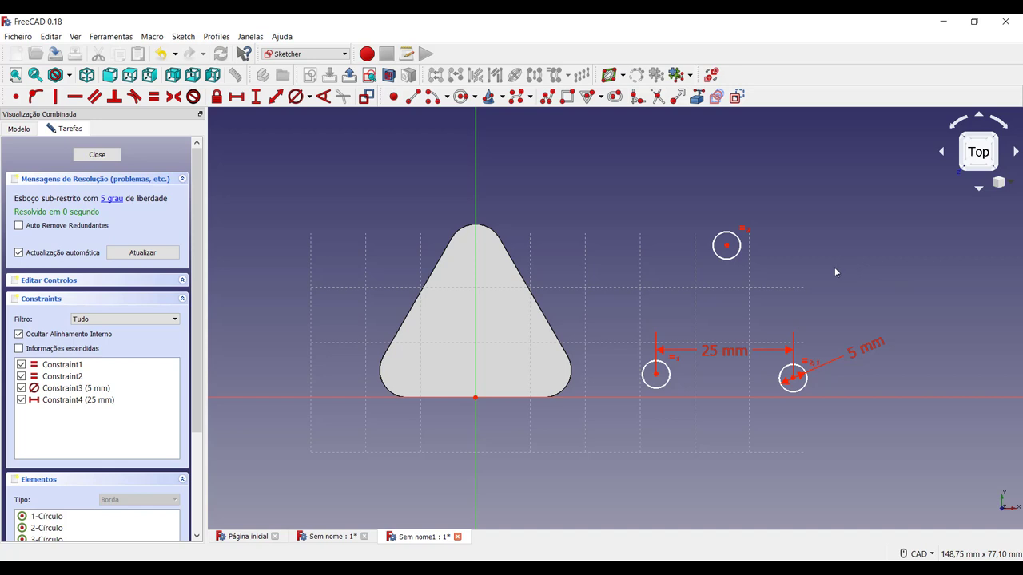
- Set a 21,65 mm vertical distance between the top and right circle centres
{"action": "left_click", "coordinate": [726, 246]}
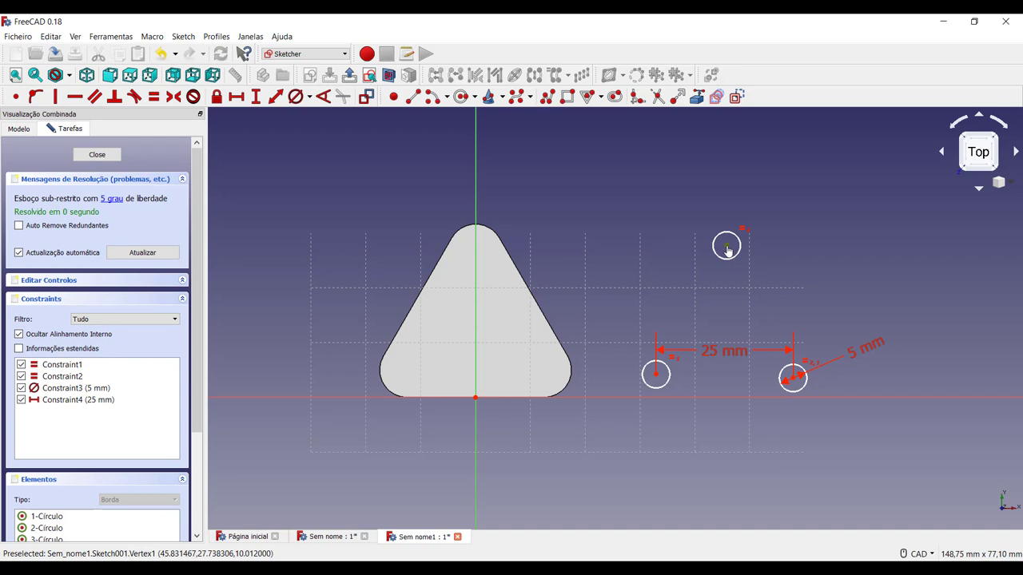
{"action": "left_click", "coordinate": [792, 381]}
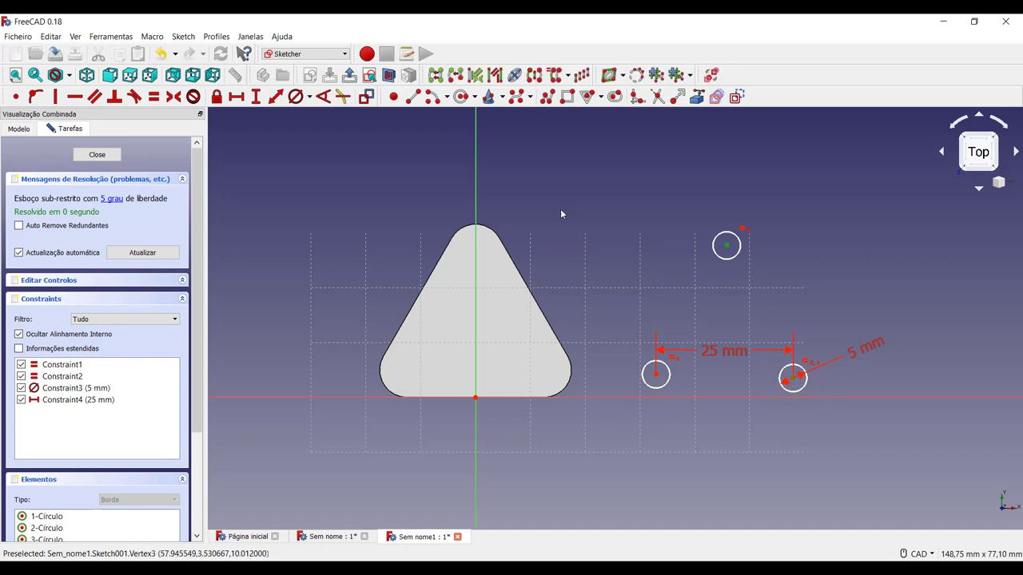
{"action": "left_click", "coordinate": [256, 97]}
{"action": "type", "text": "21,6"}
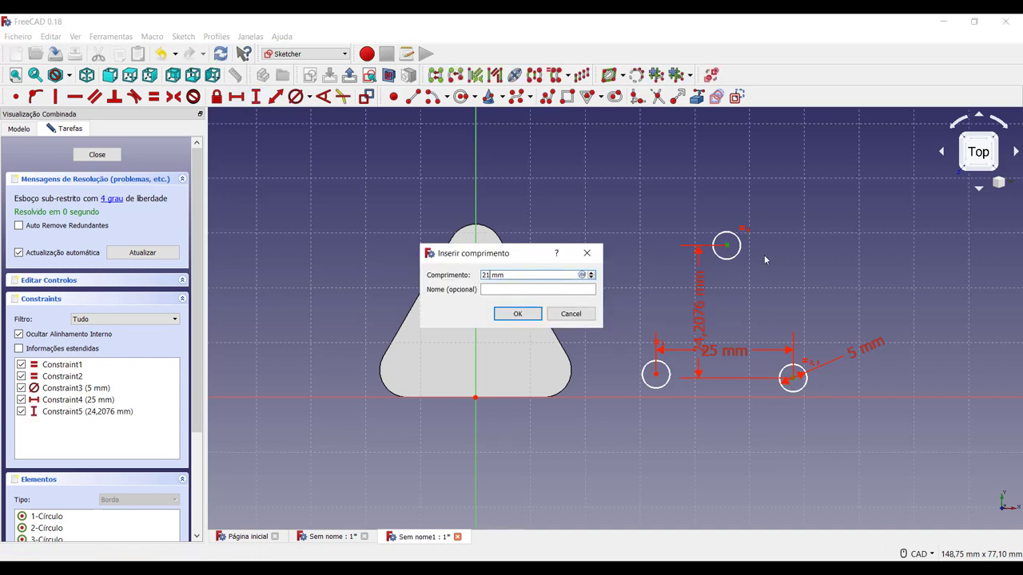
{"action": "type", "text": "5"}
{"action": "key", "text": "Return"}
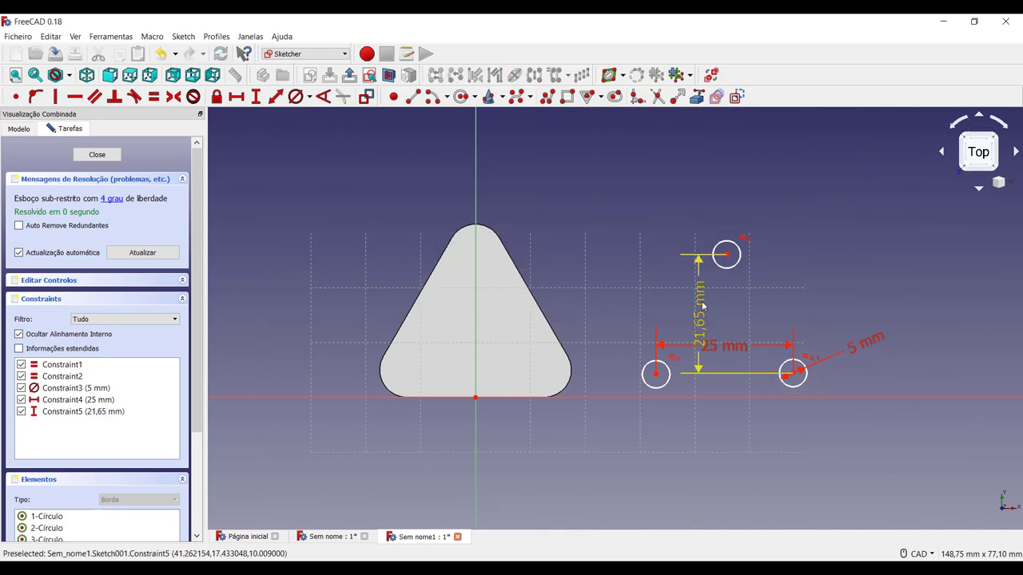
{"action": "mouse_move", "coordinate": [700, 303]}
{"action": "left_mouse_down"}
{"action": "mouse_move", "coordinate": [1020, 296]}
{"action": "mouse_move", "coordinate": [941, 305]}
{"action": "left_mouse_up"}
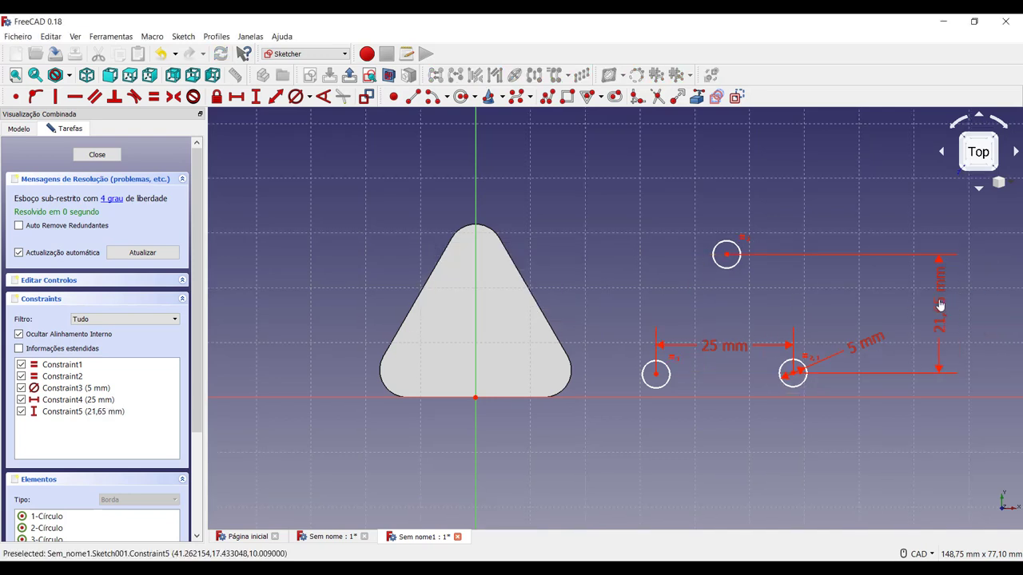
- Set a 21,65 mm vertical distance from the lower-left circle centre to the top one
{"action": "left_click", "coordinate": [656, 375]}
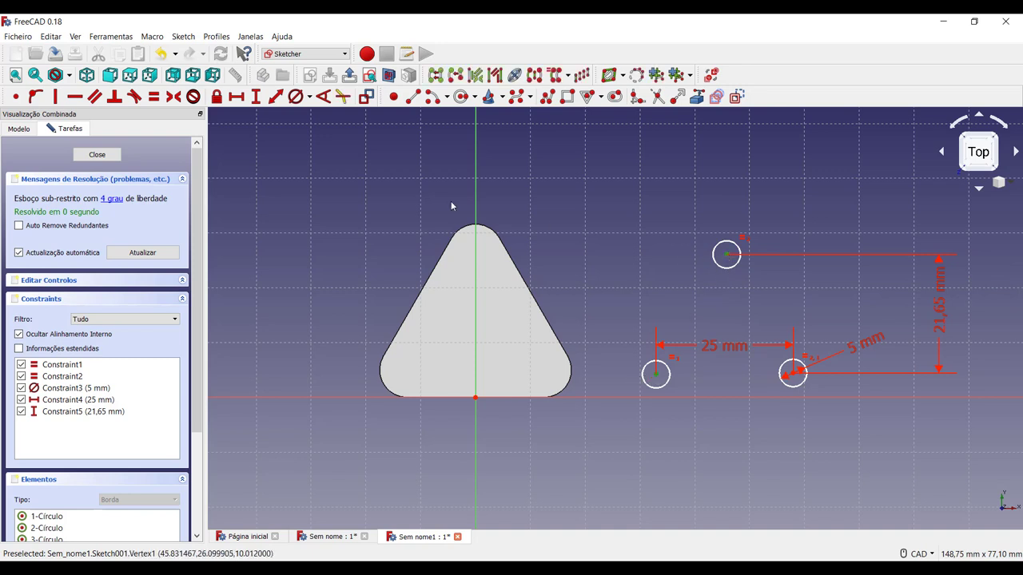
{"action": "left_click", "coordinate": [256, 97]}
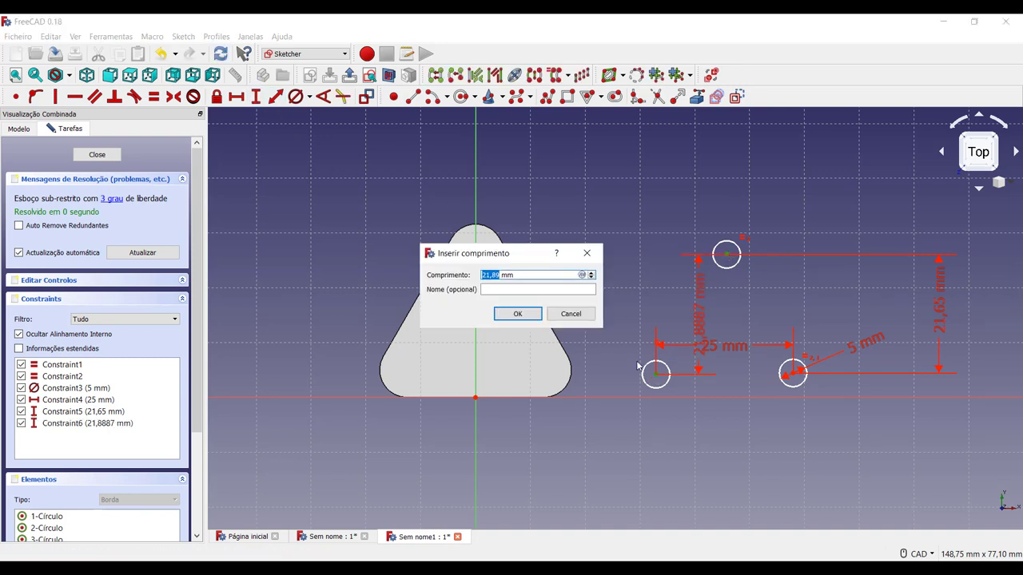
{"action": "type", "text": "21,6"}
{"action": "type", "text": "5"}
{"action": "key", "text": "Return"}
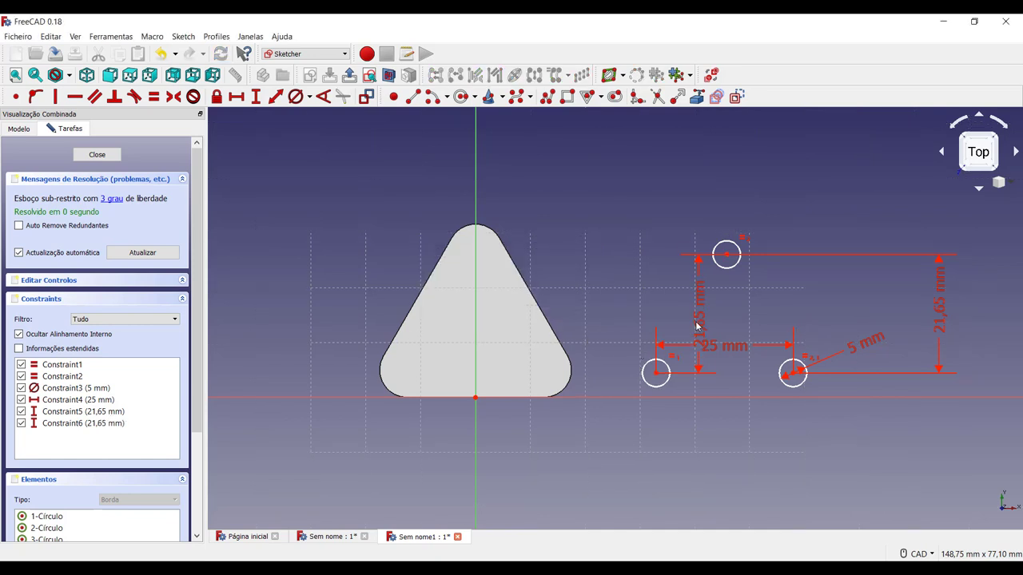
{"action": "mouse_move", "coordinate": [698, 328]}
{"action": "left_mouse_down"}
{"action": "mouse_move", "coordinate": [605, 277]}
{"action": "mouse_move", "coordinate": [583, 178]}
{"action": "left_mouse_up"}
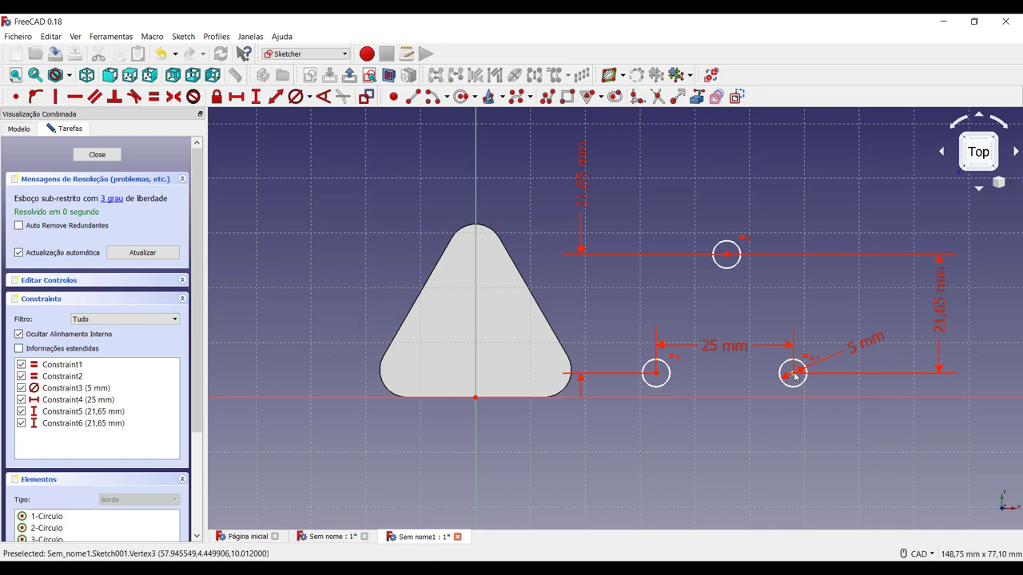
- Move the circles down and constrain the top circle's centre onto the vertical axis
{"action": "left_click_drag", "start_coordinate": [722, 254], "coordinate": [721, 277]}
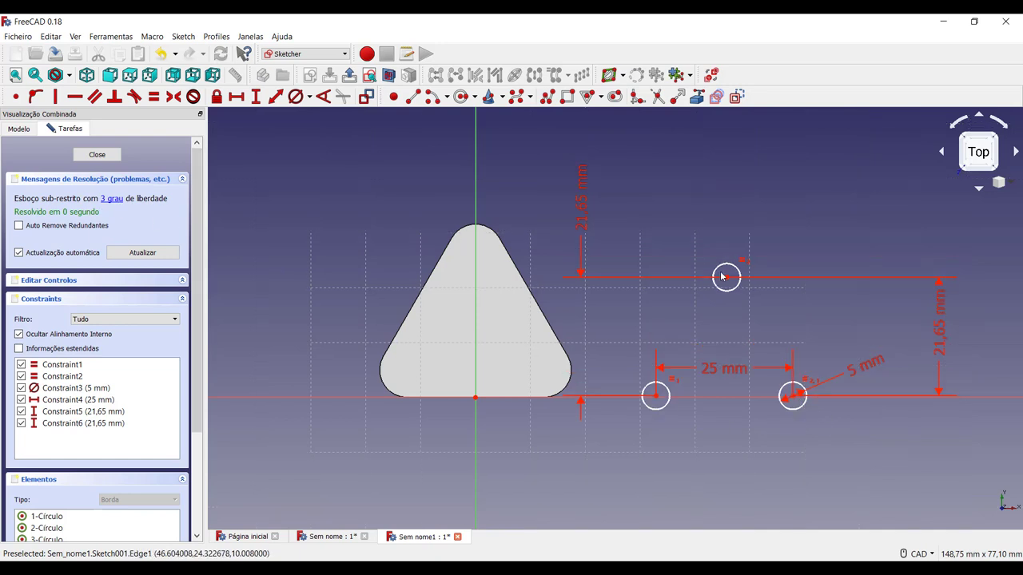
{"action": "left_click", "coordinate": [727, 278]}
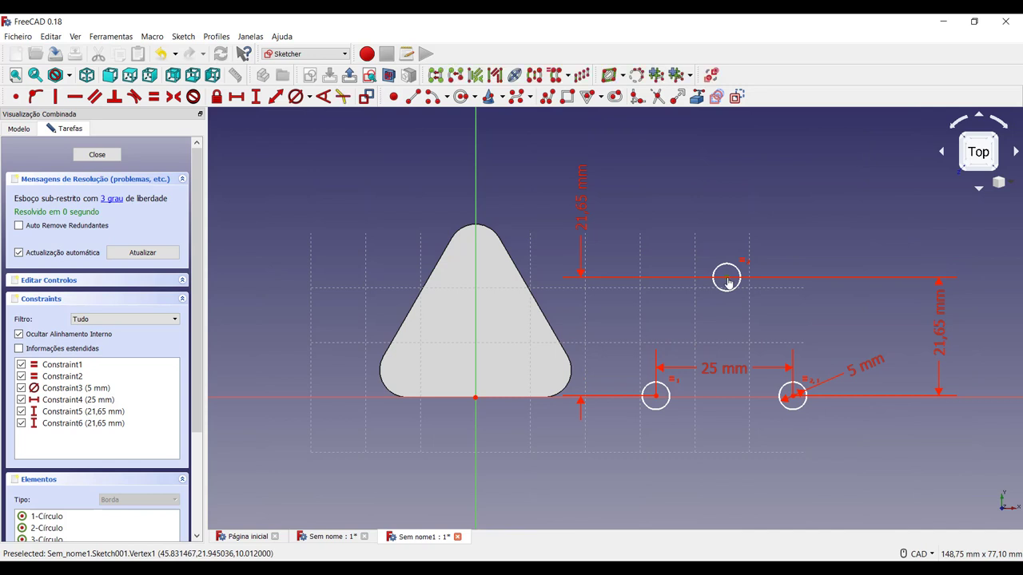
{"action": "left_click", "coordinate": [477, 267]}
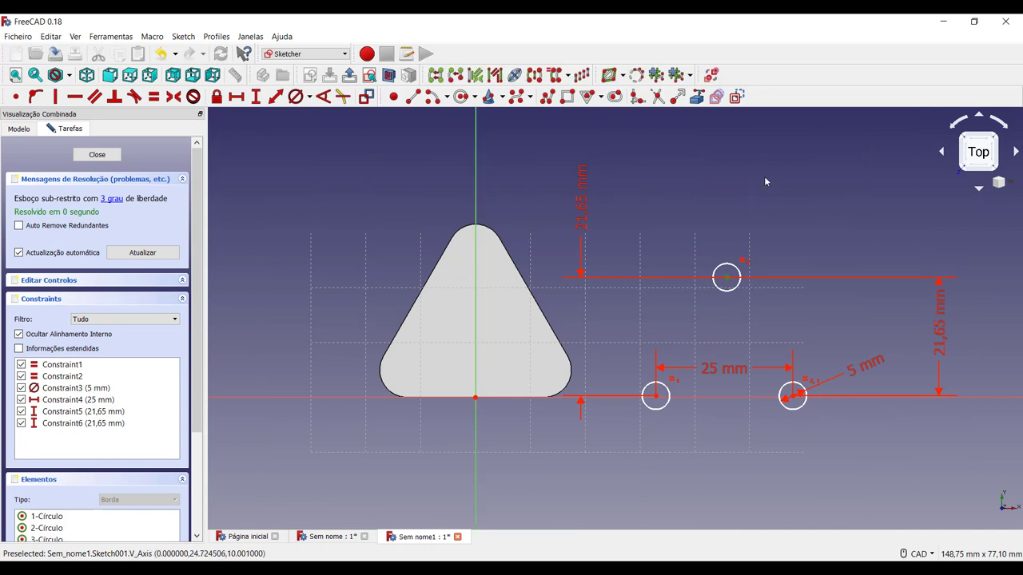
{"action": "left_click", "coordinate": [36, 97]}
{"action": "left_click", "coordinate": [727, 278]}
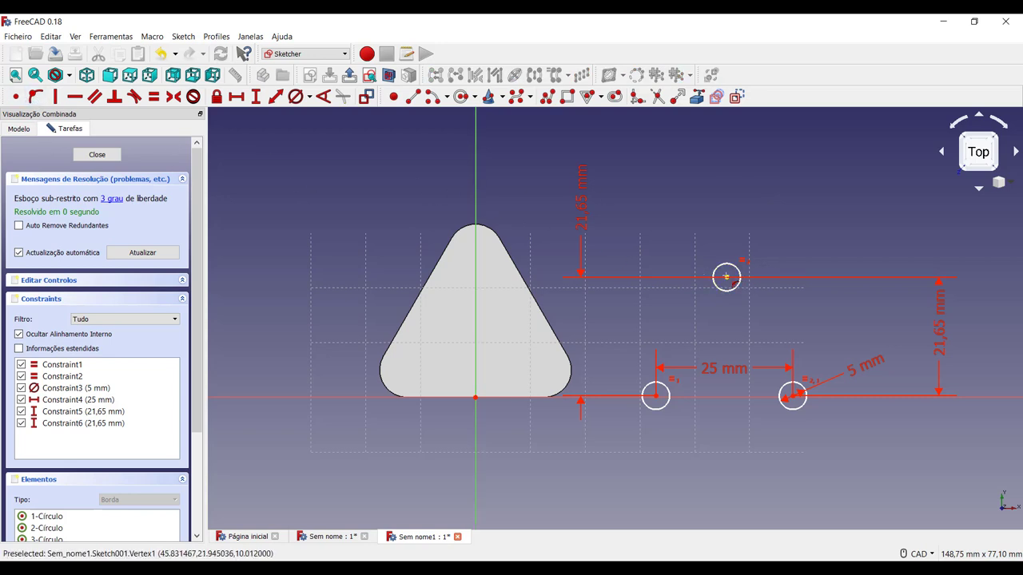
{"action": "left_click", "coordinate": [477, 282]}
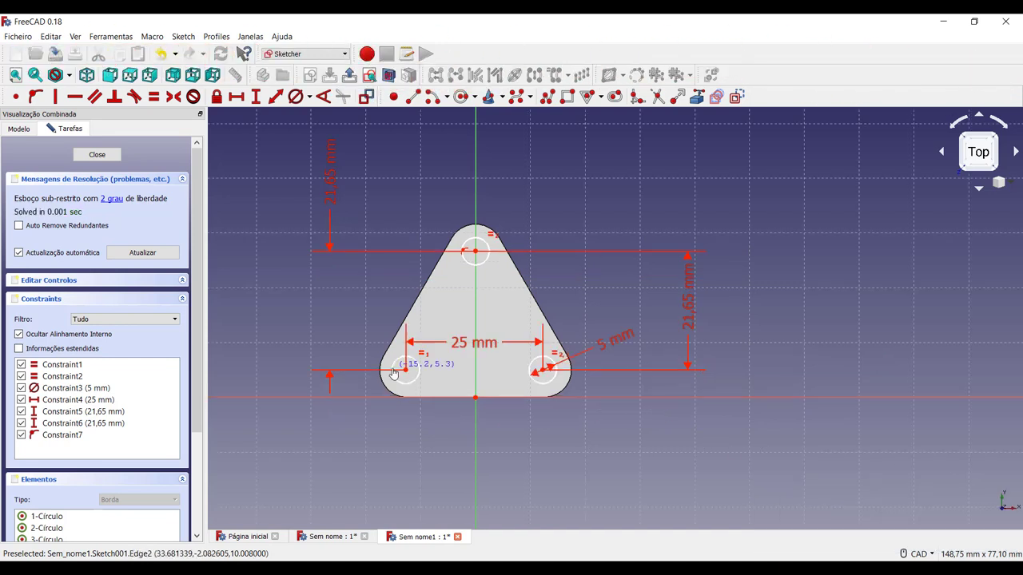
{"action": "left_click", "coordinate": [415, 372]}
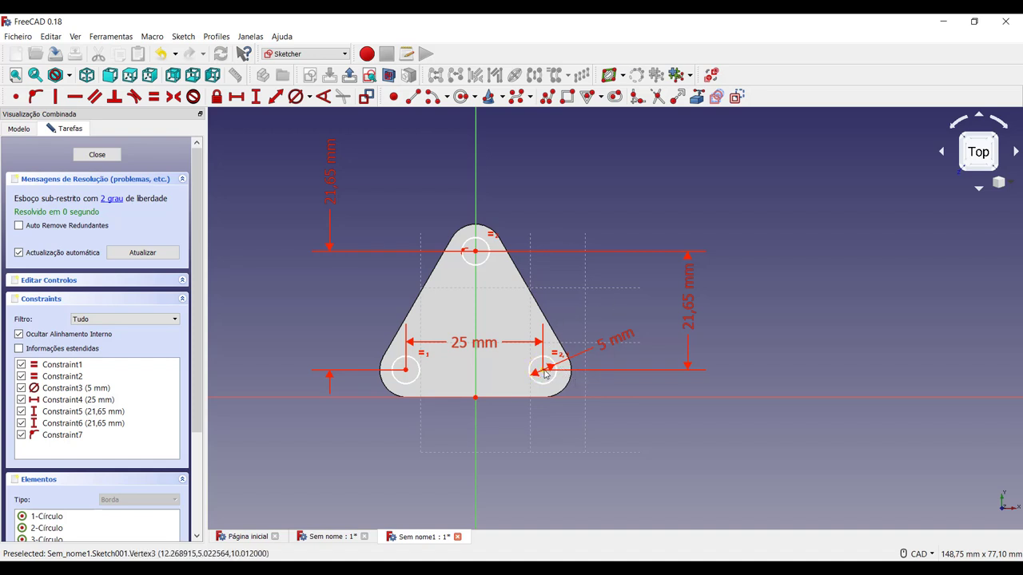
- Place the lower-right circle centre 12,5 mm right of the origin; move the 25 and 12,5 mm labels below the plate
{"action": "left_click", "coordinate": [544, 372]}
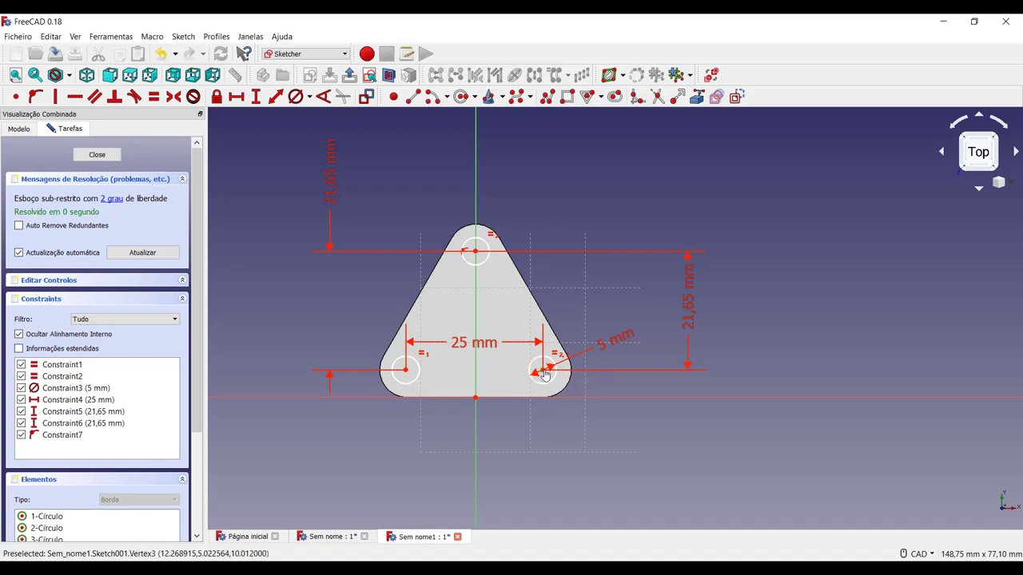
{"action": "left_click", "coordinate": [476, 399]}
{"action": "left_click", "coordinate": [238, 97]}
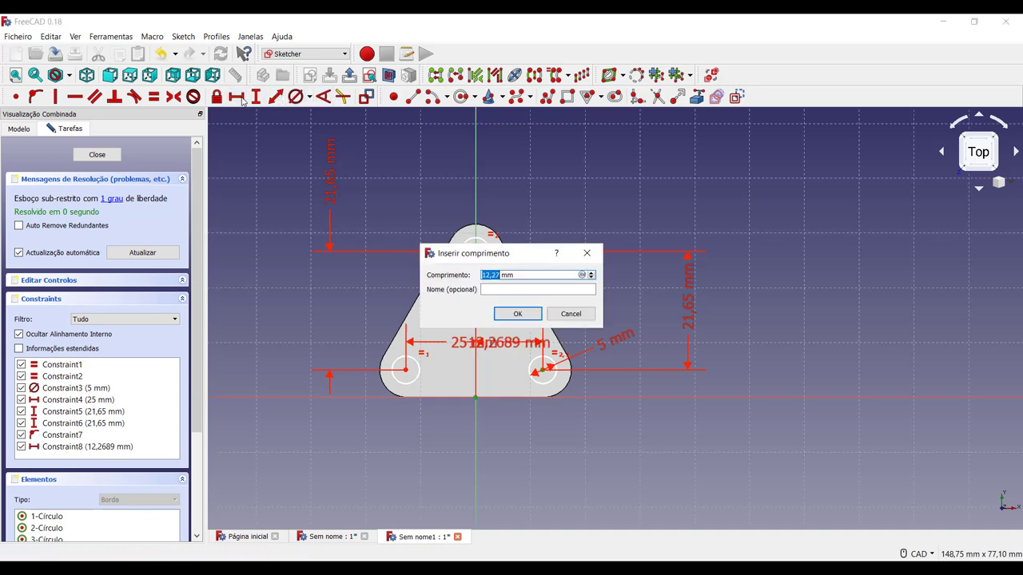
{"action": "type", "text": "1"}
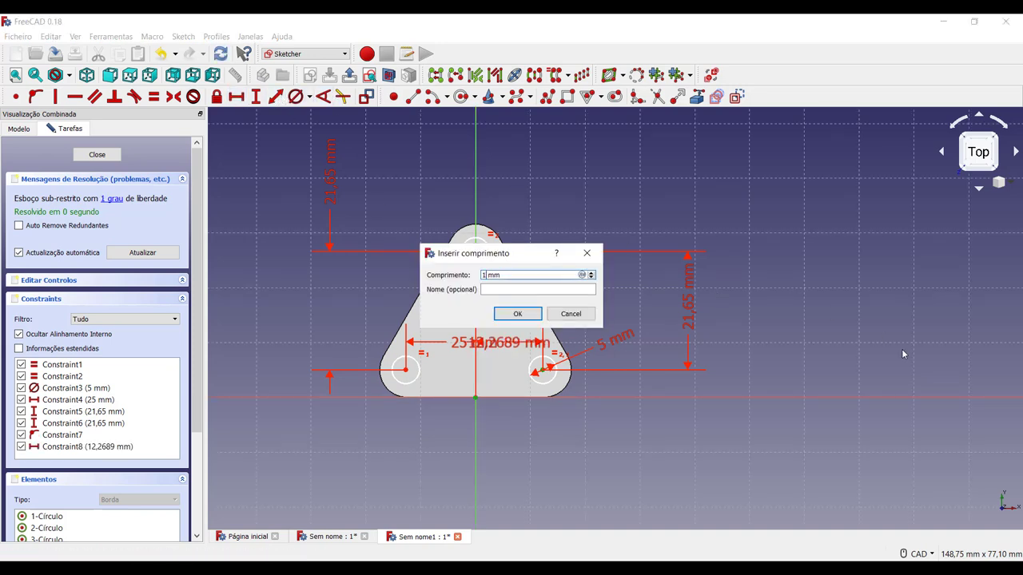
{"action": "key", "text": "Return"}
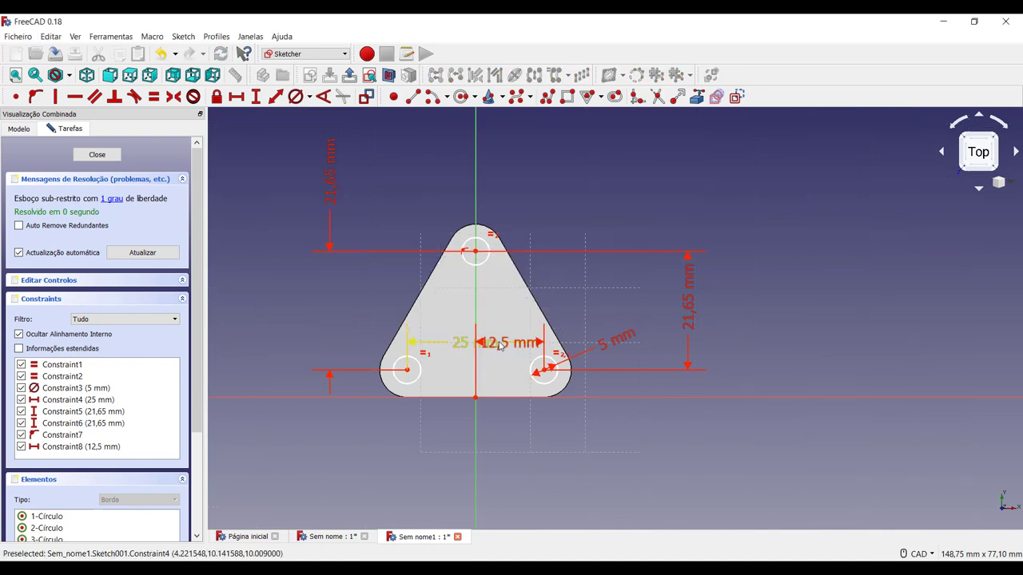
{"action": "left_click_drag", "start_coordinate": [471, 342], "coordinate": [489, 349]}
{"action": "left_click_drag", "start_coordinate": [491, 386], "coordinate": [489, 509]}
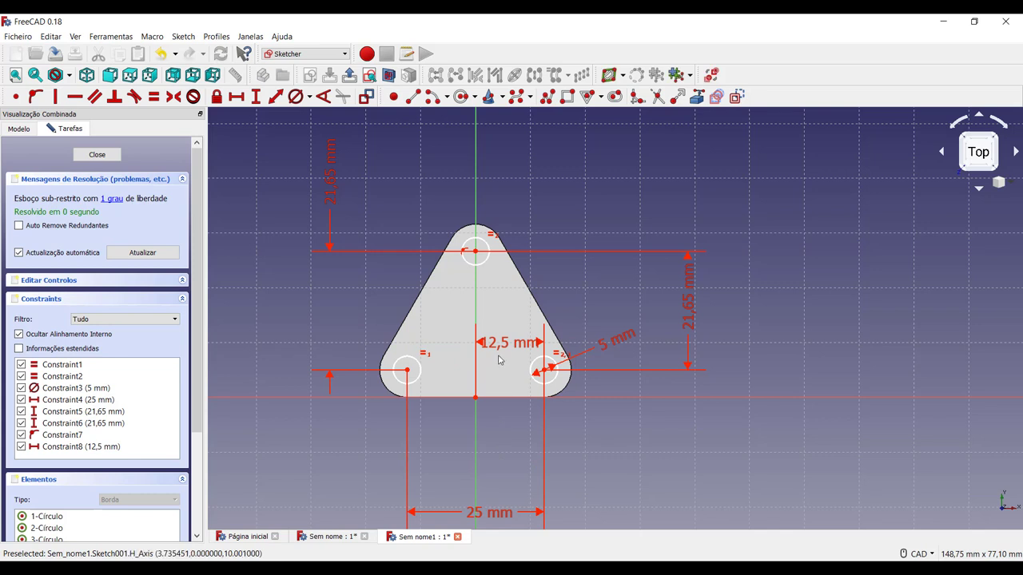
{"action": "left_click_drag", "start_coordinate": [501, 343], "coordinate": [636, 485]}
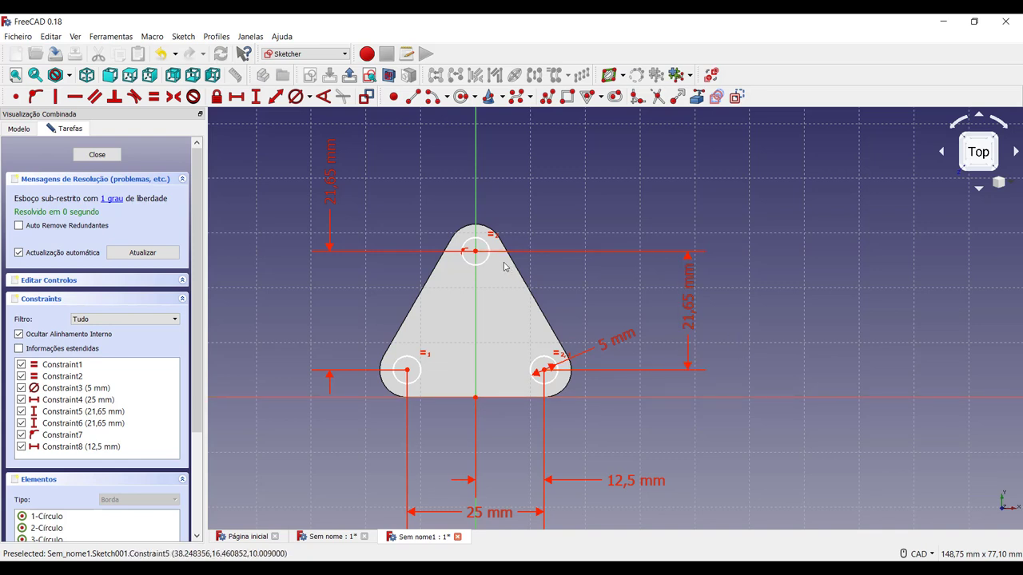
{"action": "mouse_move", "coordinate": [486, 268]}
{"action": "left_mouse_down"}
{"action": "mouse_move", "coordinate": [497, 277]}
{"action": "mouse_move", "coordinate": [487, 370]}
{"action": "mouse_move", "coordinate": [504, 197]}
{"action": "mouse_move", "coordinate": [511, 274]}
{"action": "mouse_move", "coordinate": [512, 254]}
{"action": "left_mouse_up"}
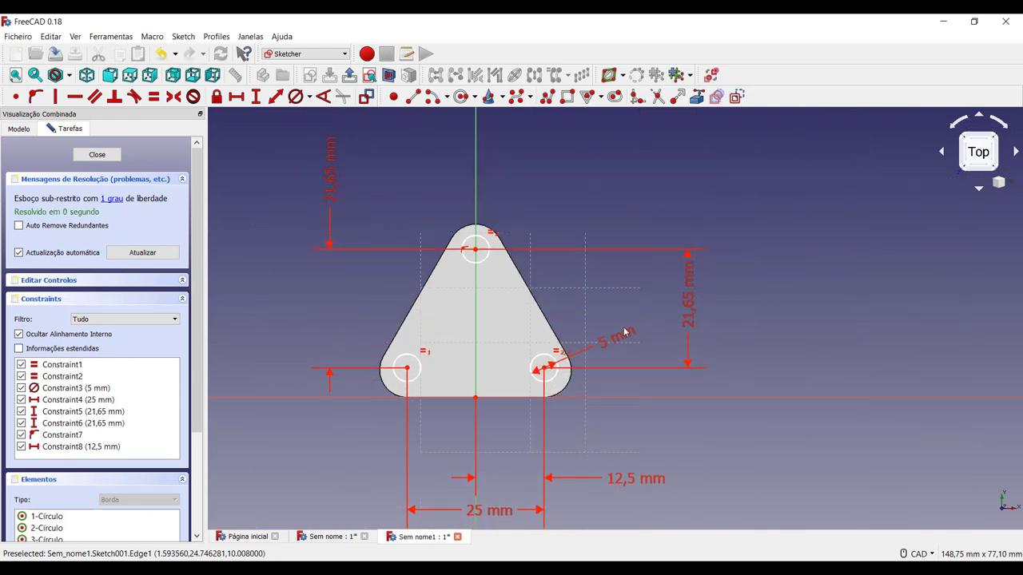
- Set the lower-left circle centre 5 mm above the sketch origin
{"action": "left_click", "coordinate": [408, 370]}
{"action": "left_click", "coordinate": [475, 398]}
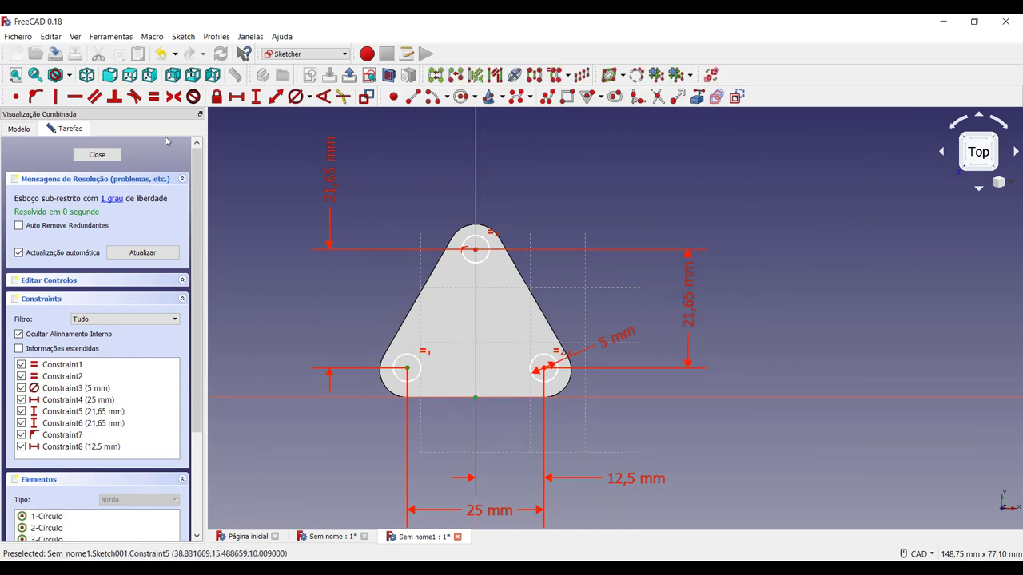
{"action": "left_click", "coordinate": [256, 99]}
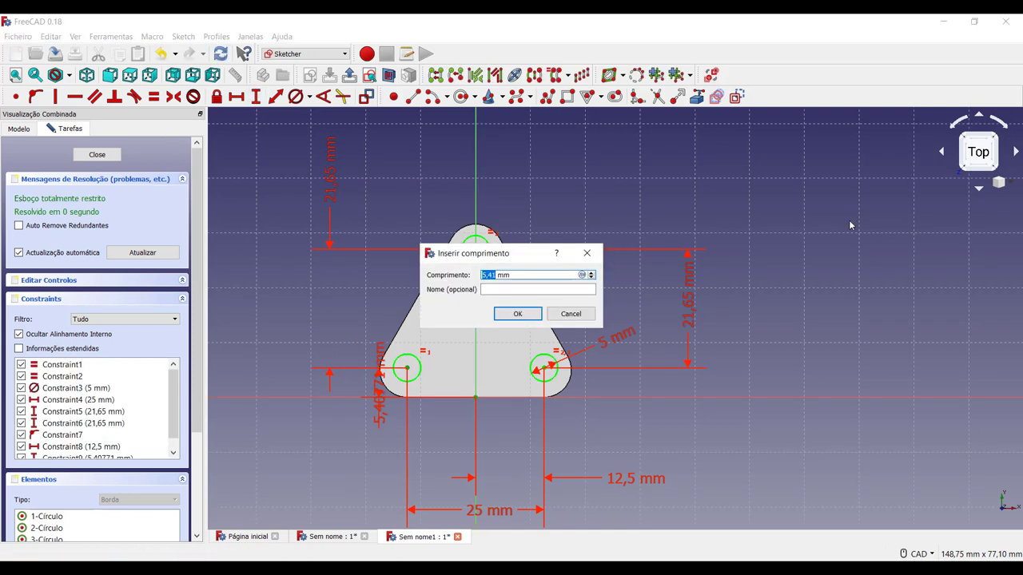
{"action": "type", "text": "5"}
{"action": "key", "text": "Return"}
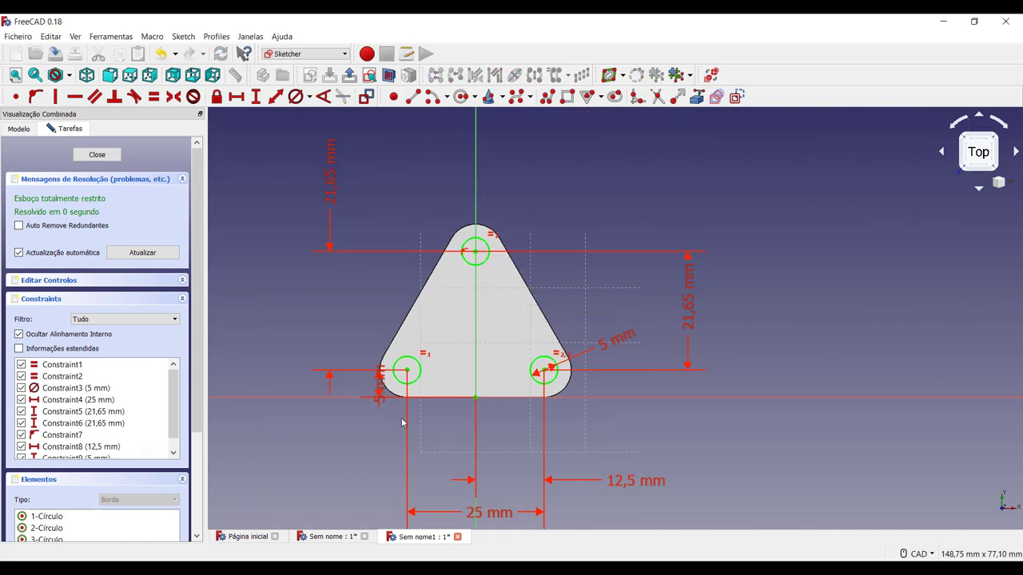
- Move the 5 mm labels clear of the plate and close the fully constrained sketch
{"action": "left_click_drag", "start_coordinate": [381, 395], "coordinate": [296, 479]}
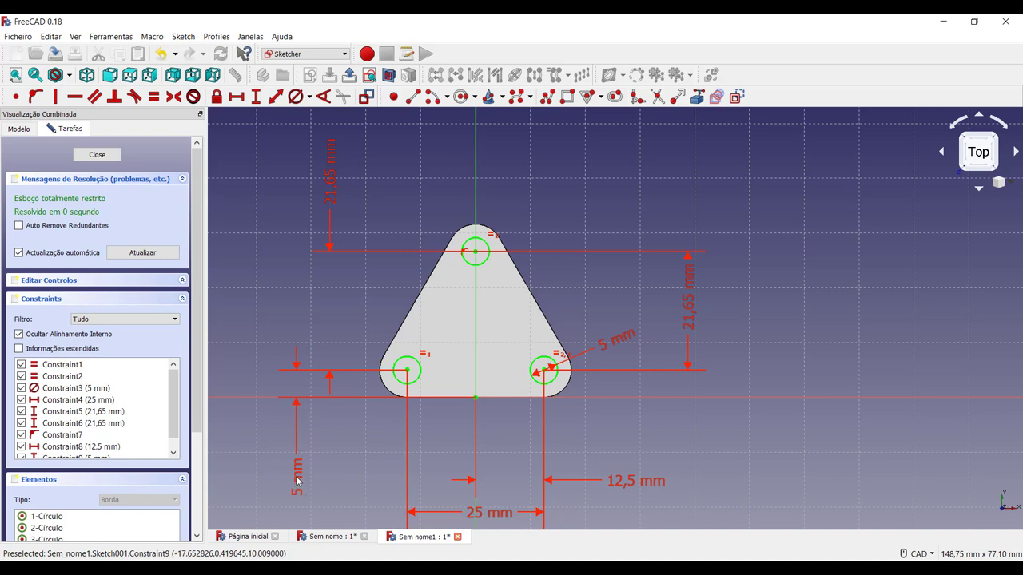
{"action": "left_click_drag", "start_coordinate": [621, 336], "coordinate": [628, 314]}
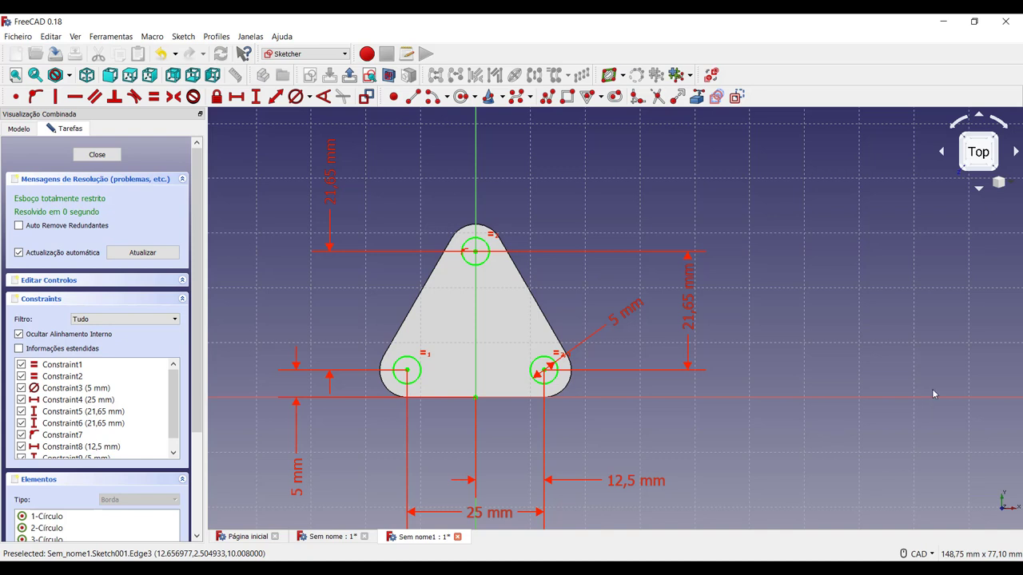
{"action": "left_click", "coordinate": [96, 154]}
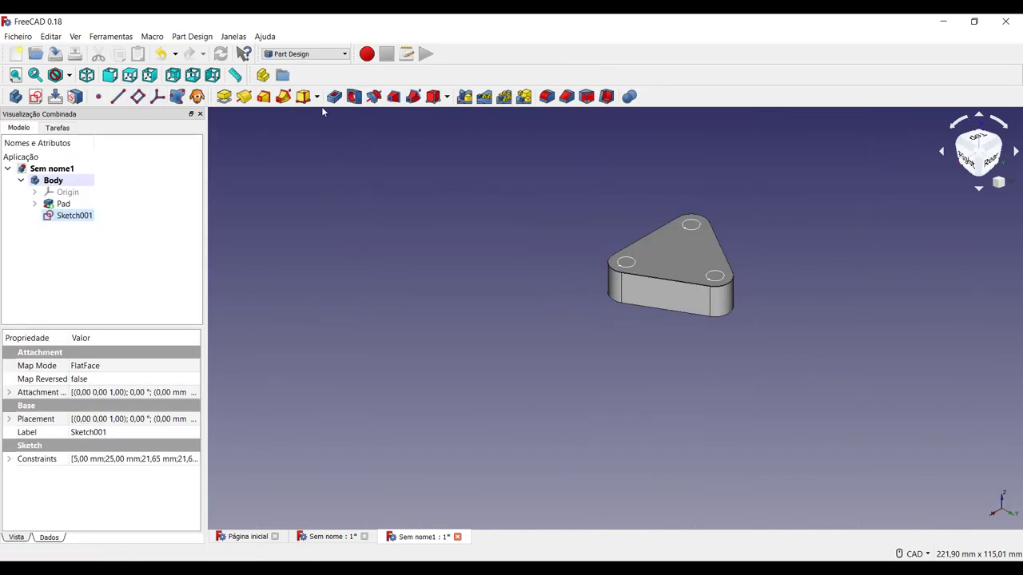
- Cut the three circles as a Through all pocket
{"action": "left_click", "coordinate": [334, 97]}
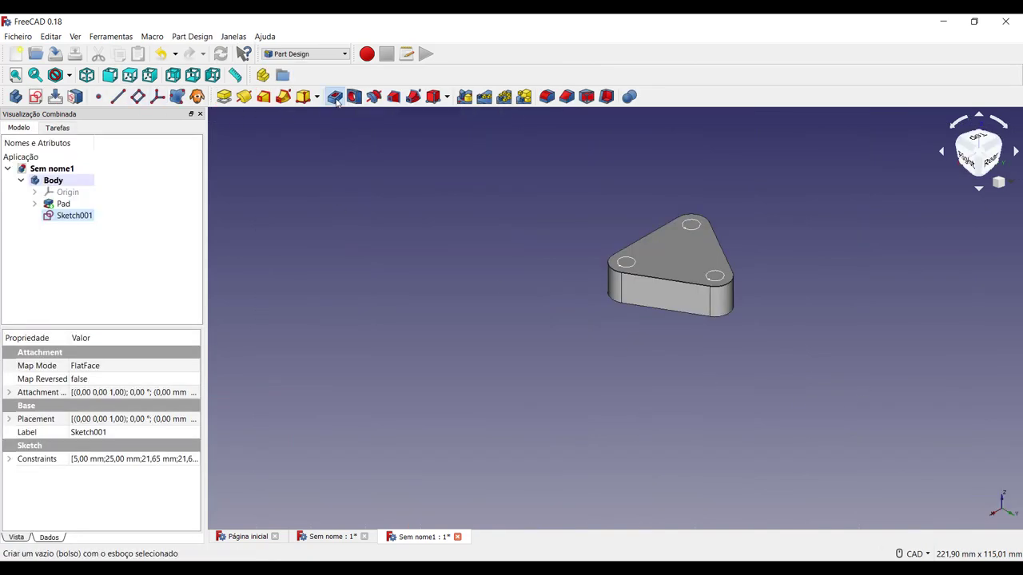
{"action": "left_click", "coordinate": [152, 200]}
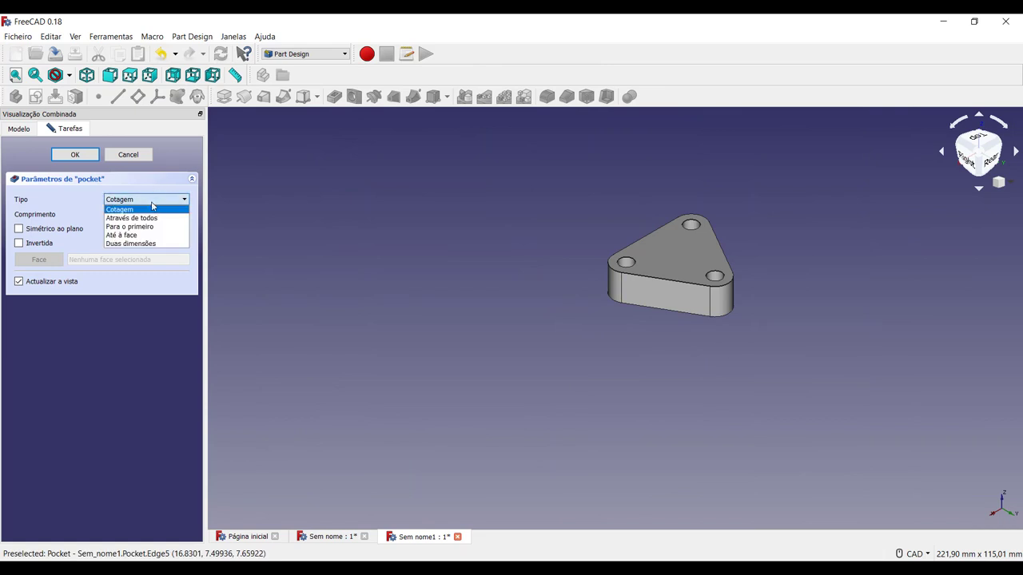
{"action": "left_click", "coordinate": [136, 210]}
{"action": "left_click", "coordinate": [93, 158]}
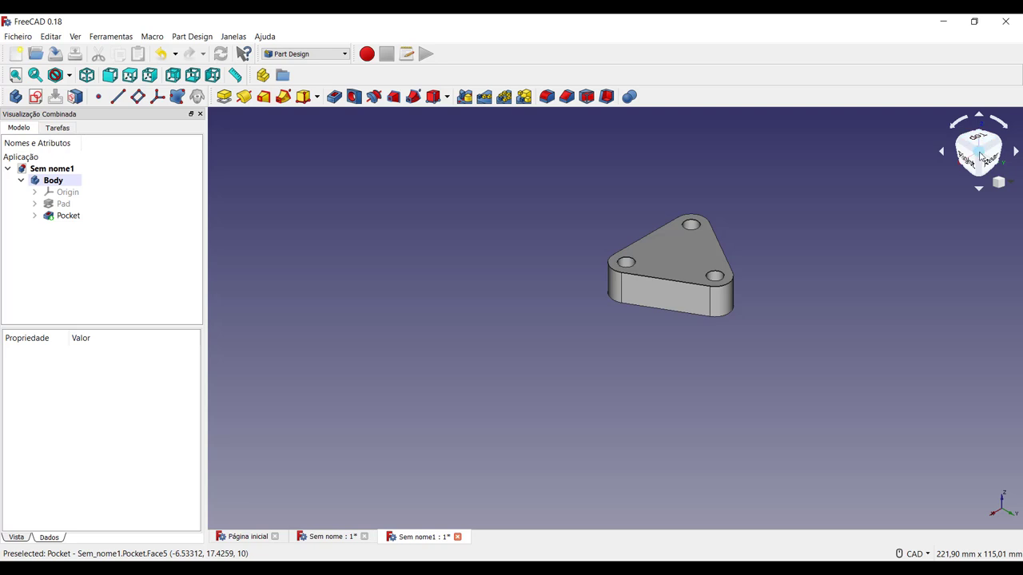
- Check the holes from the Top and isometric views, then select the plate's top face
{"action": "left_click", "coordinate": [980, 140]}
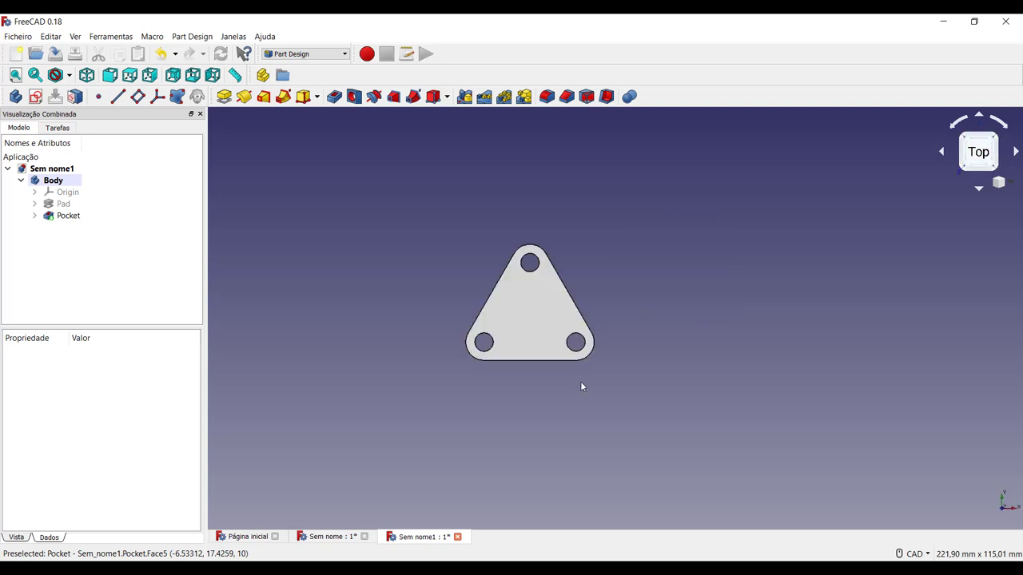
{"action": "left_click", "coordinate": [996, 139]}
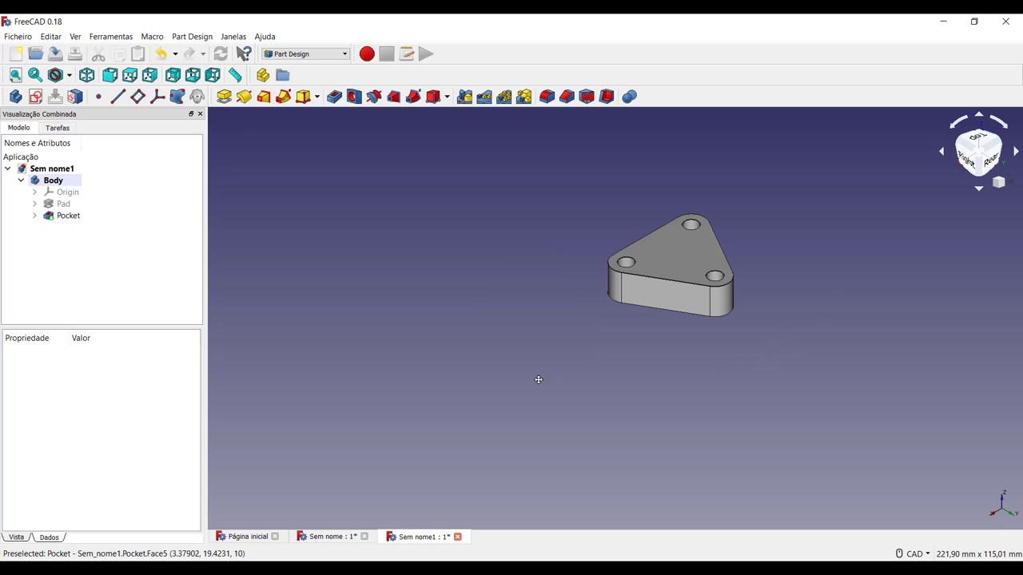
{"action": "middle_click_drag", "start_coordinate": [539, 380], "coordinate": [496, 405]}
{"action": "scroll", "coordinate": [496, 396], "scroll_direction": "up", "scroll_amount": 4}
{"action": "scroll", "coordinate": [496, 395], "scroll_direction": "down", "scroll_amount": 2}
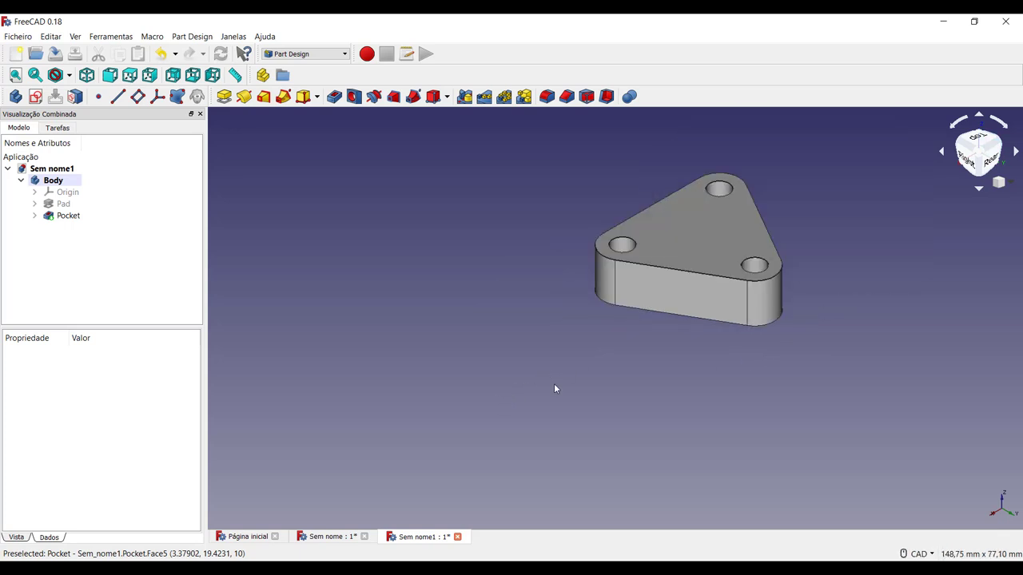
{"action": "middle_click_drag", "start_coordinate": [556, 388], "coordinate": [436, 435]}
{"action": "left_click", "coordinate": [586, 300]}
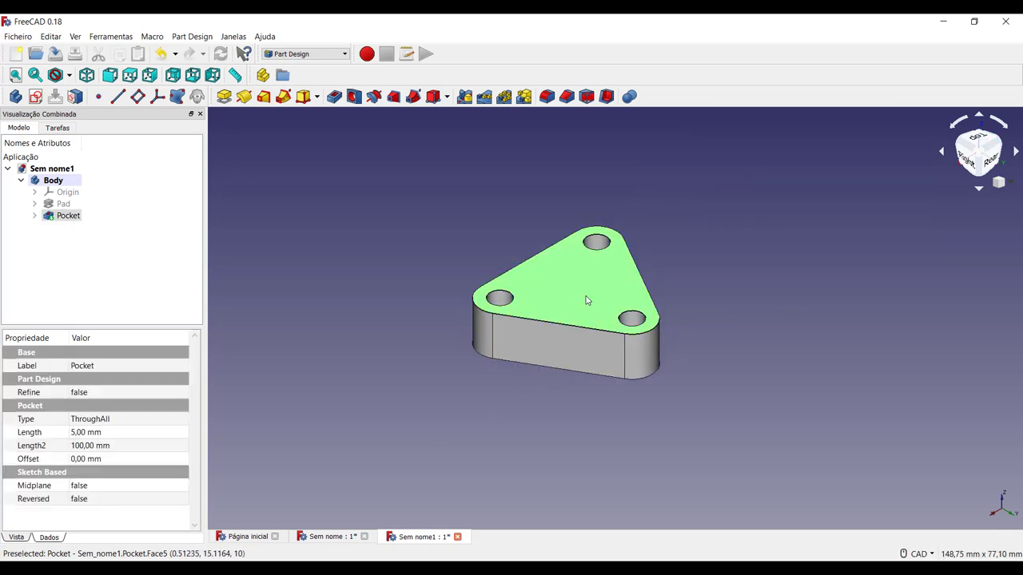
{"action": "left_click", "coordinate": [685, 345]}
{"action": "left_click", "coordinate": [600, 293]}
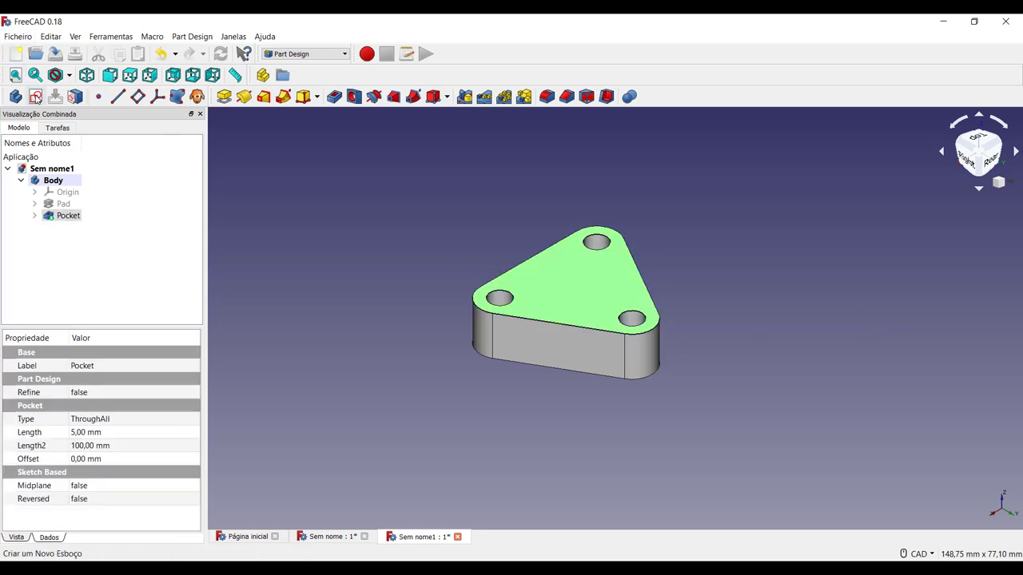
- Start a sketch on the top face and draw two concentric circles beside the plate
{"action": "left_click", "coordinate": [36, 96]}
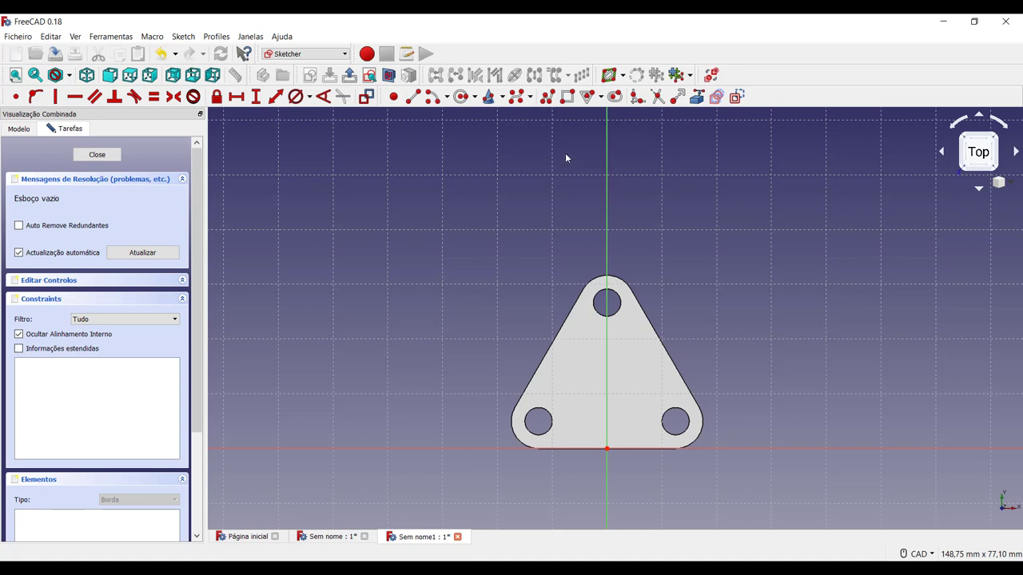
{"action": "left_click", "coordinate": [461, 97]}
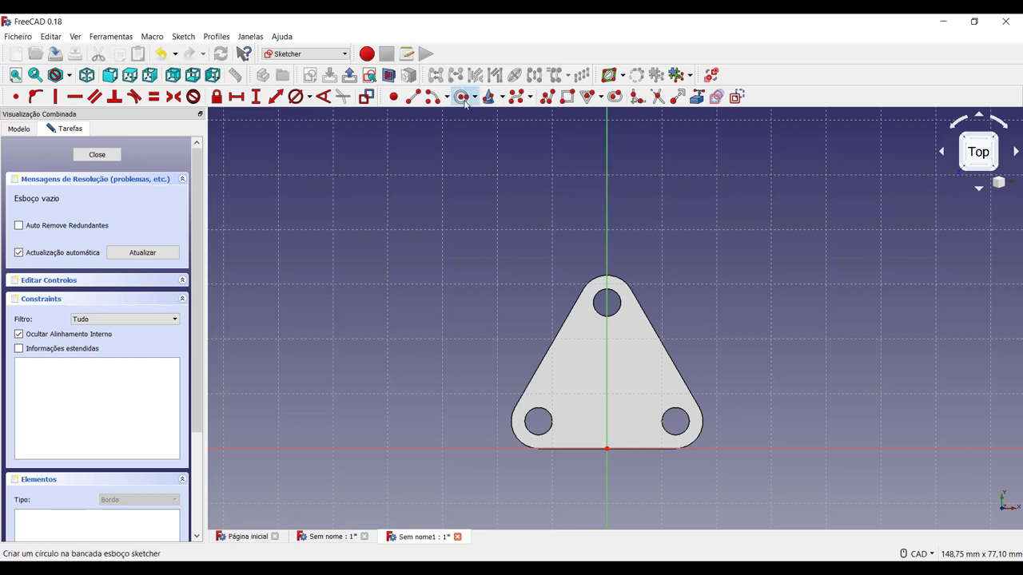
{"action": "left_click", "coordinate": [829, 368]}
{"action": "left_click", "coordinate": [872, 368]}
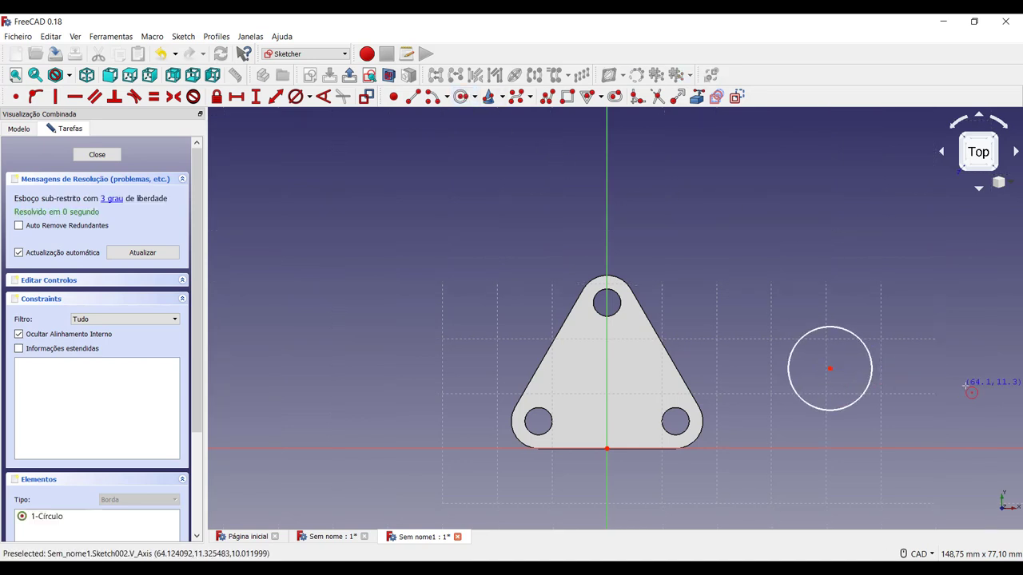
{"action": "left_click", "coordinate": [830, 368]}
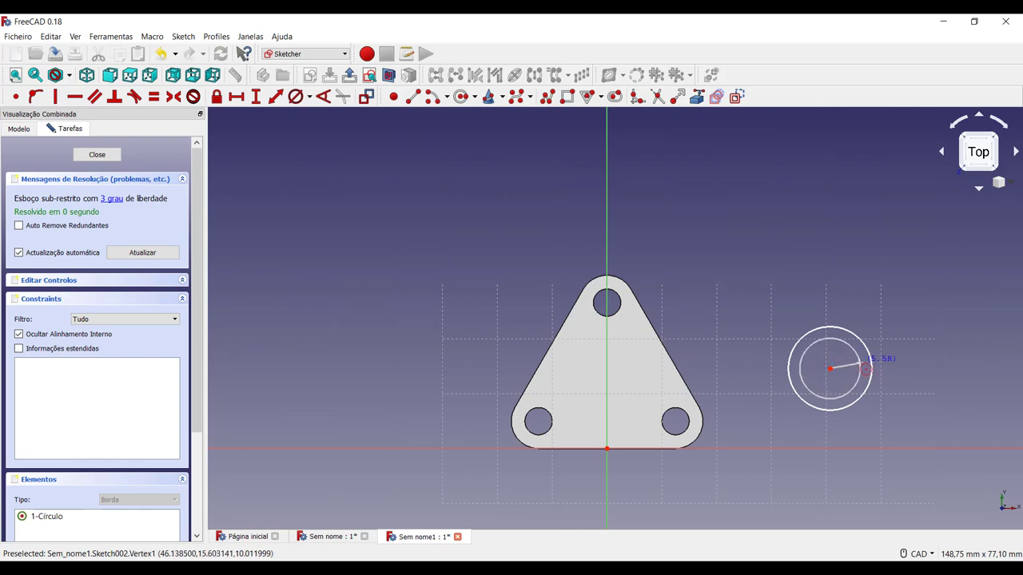
{"action": "left_click", "coordinate": [861, 365]}
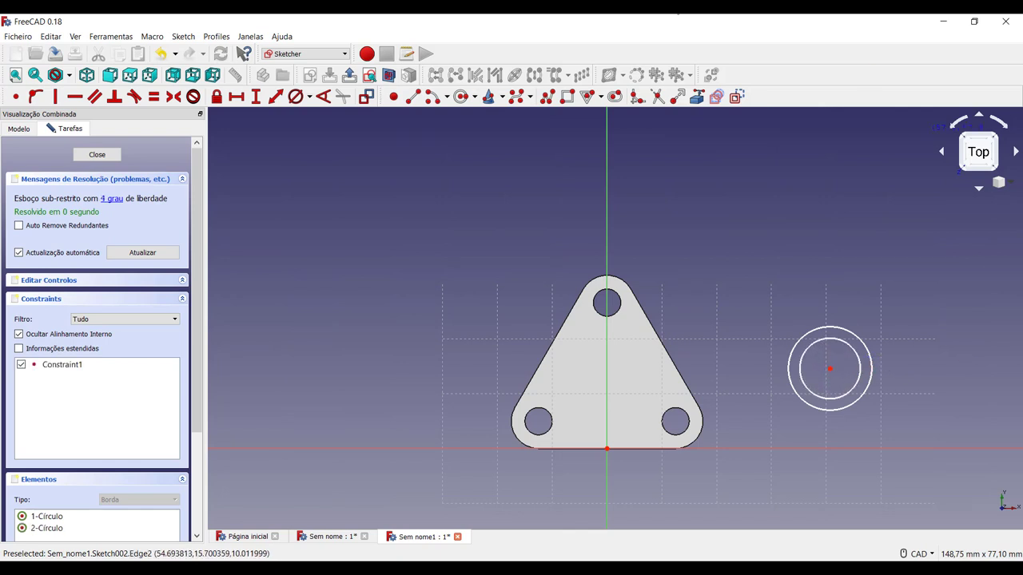
{"action": "right_click", "coordinate": [867, 360]}
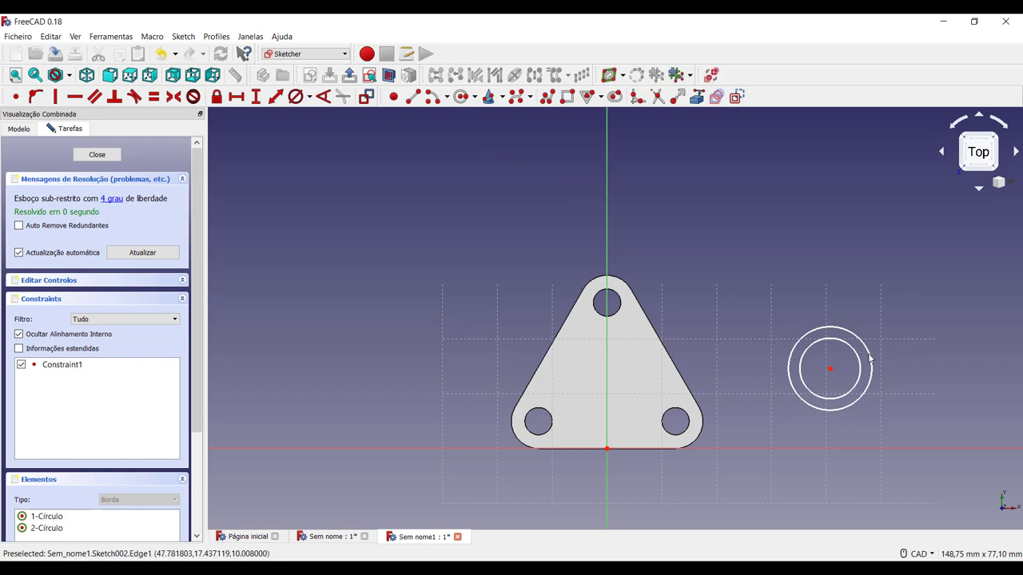
- Dimension the outer circle 10 mm and inner circle 8 mm in diameter, then close the sketch
{"action": "left_click", "coordinate": [870, 349]}
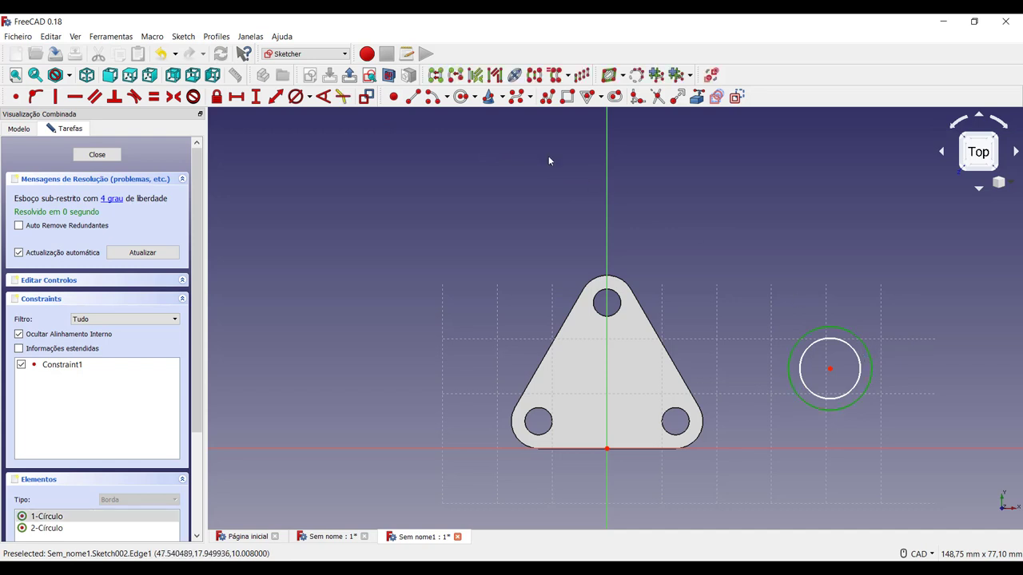
{"action": "left_click", "coordinate": [296, 96]}
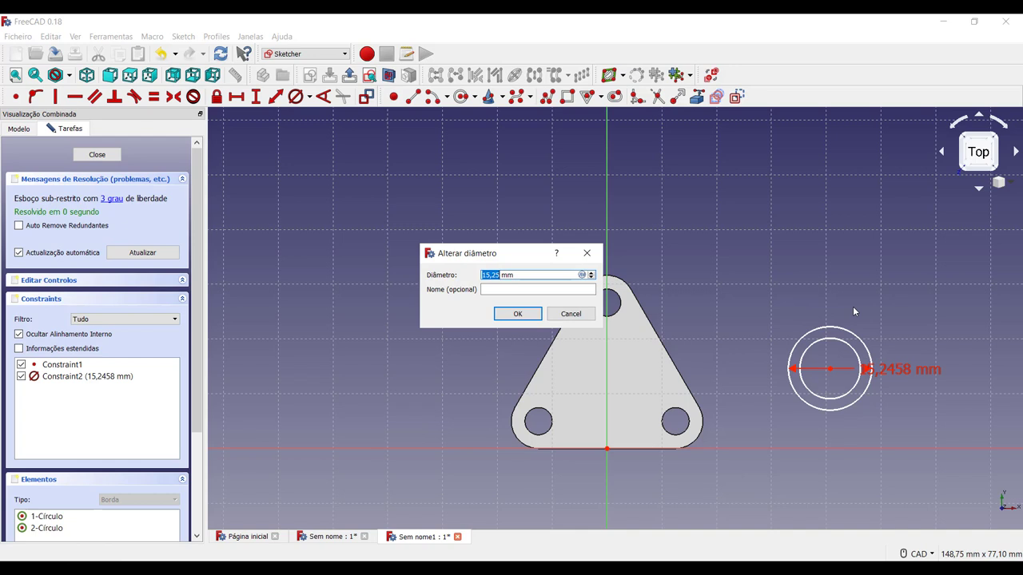
{"action": "type", "text": "10"}
{"action": "key", "text": "Return"}
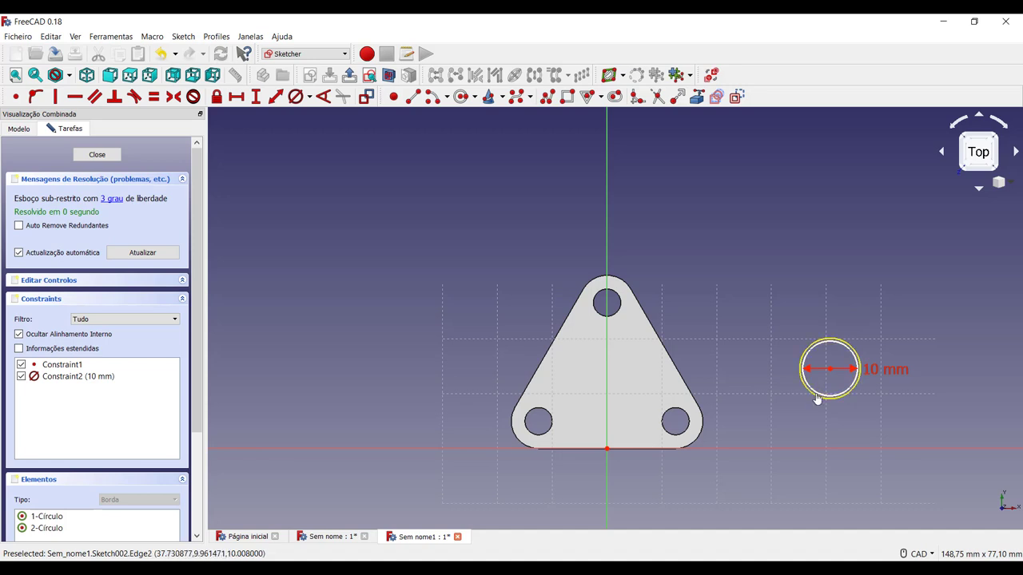
{"action": "left_click", "coordinate": [815, 398]}
{"action": "left_click", "coordinate": [295, 97]}
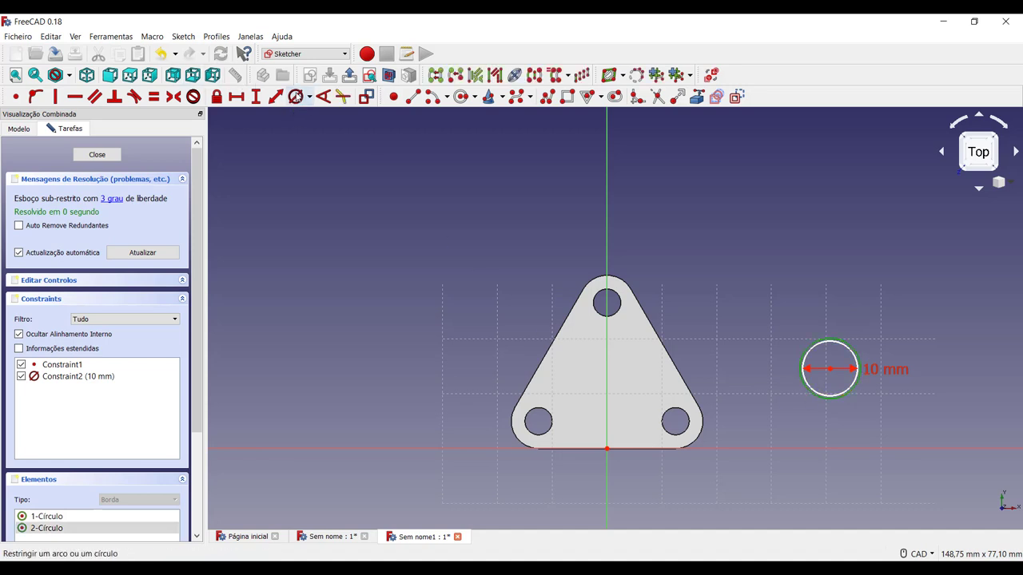
{"action": "type", "text": "8"}
{"action": "key", "text": "Return"}
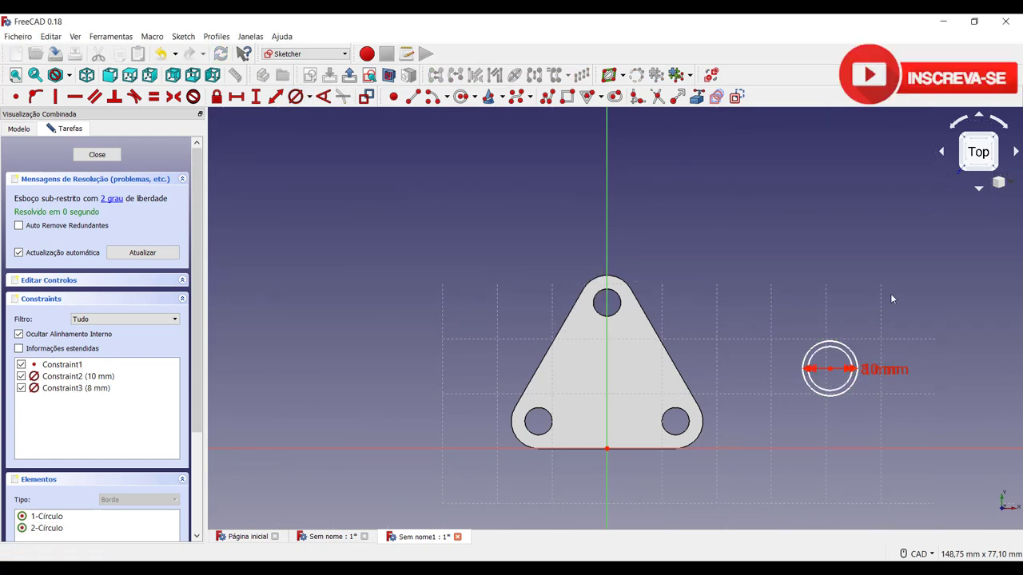
{"action": "key", "text": "Escape"}
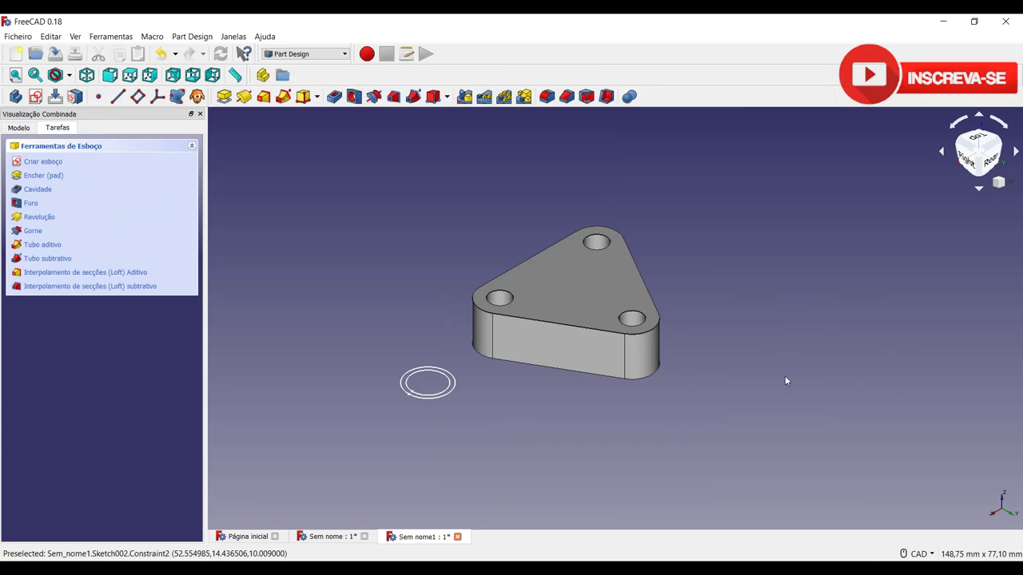
- Reopen Sketch002, move the 10 mm and 8 mm labels aside, and put the circles' centre on the vertical axis
{"action": "left_click", "coordinate": [26, 129]}
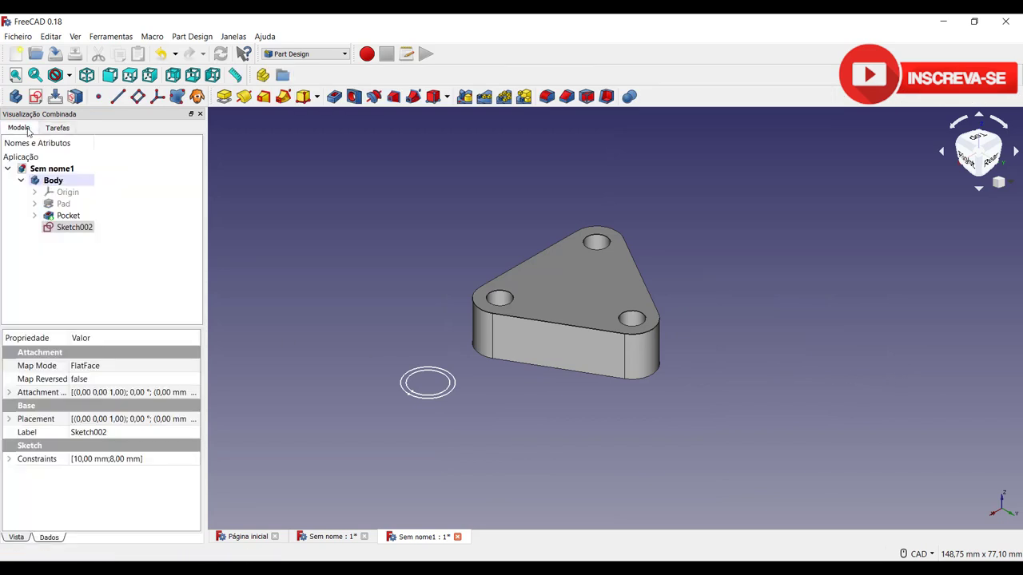
{"action": "double_click", "coordinate": [76, 228]}
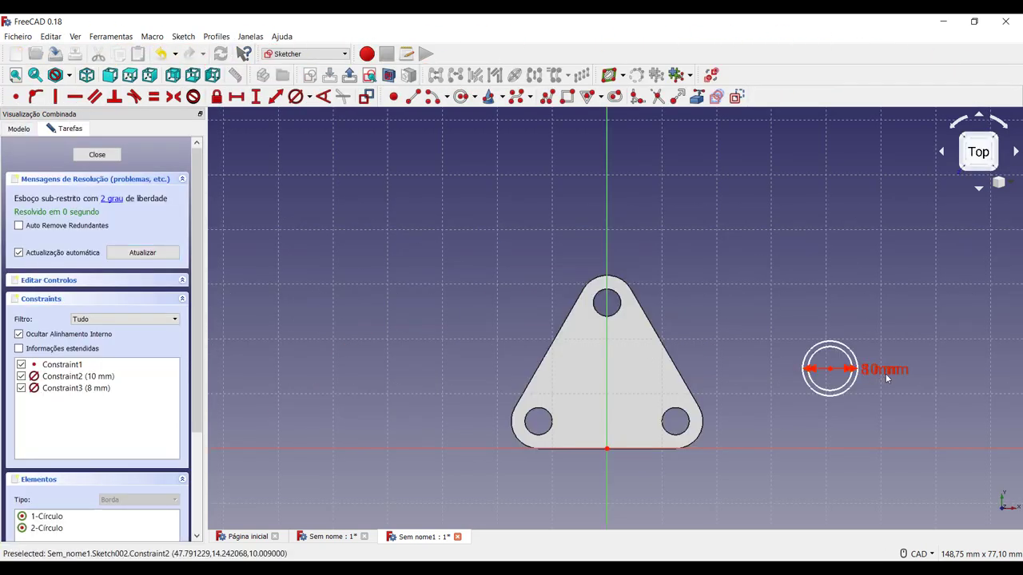
{"action": "left_click_drag", "start_coordinate": [885, 373], "coordinate": [896, 296]}
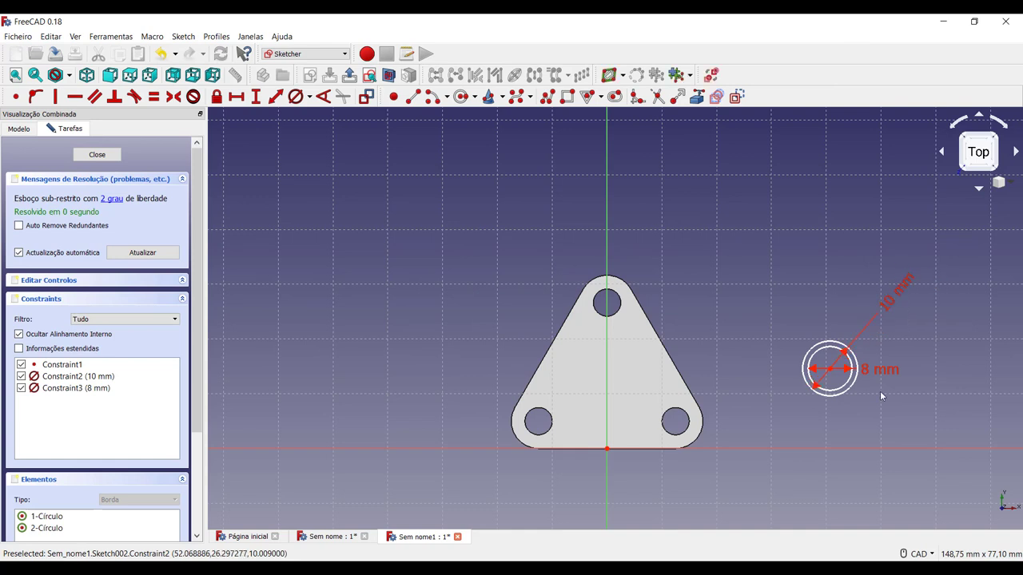
{"action": "mouse_move", "coordinate": [879, 369]}
{"action": "left_mouse_down"}
{"action": "mouse_move", "coordinate": [914, 448]}
{"action": "mouse_move", "coordinate": [907, 424]}
{"action": "left_mouse_up"}
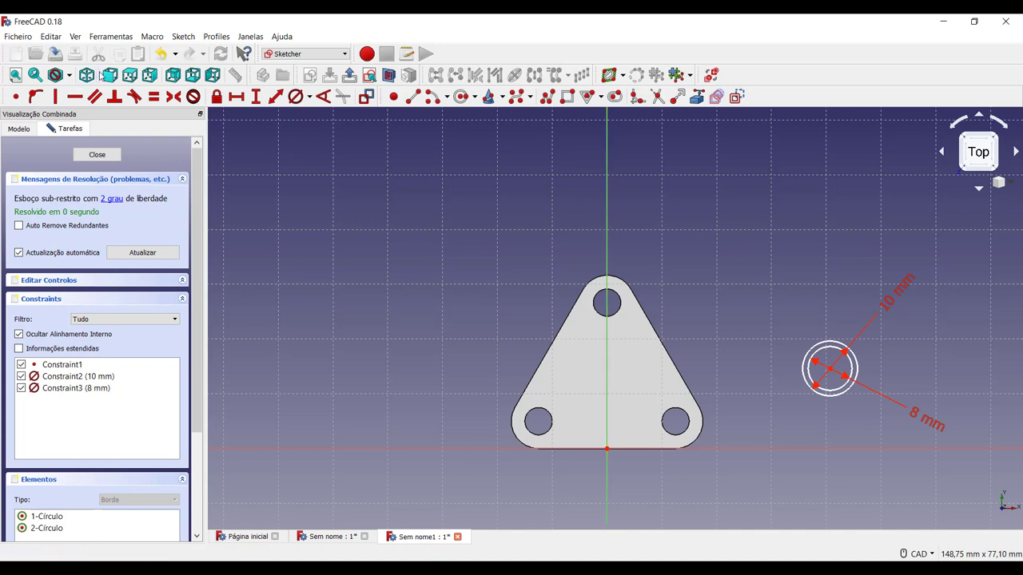
{"action": "left_click", "coordinate": [36, 98]}
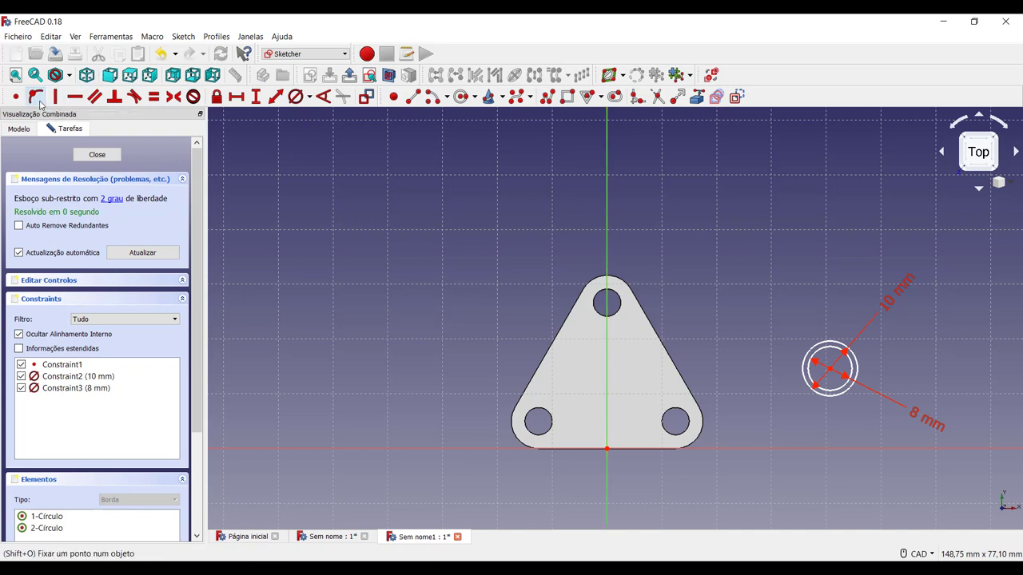
{"action": "left_click", "coordinate": [830, 369]}
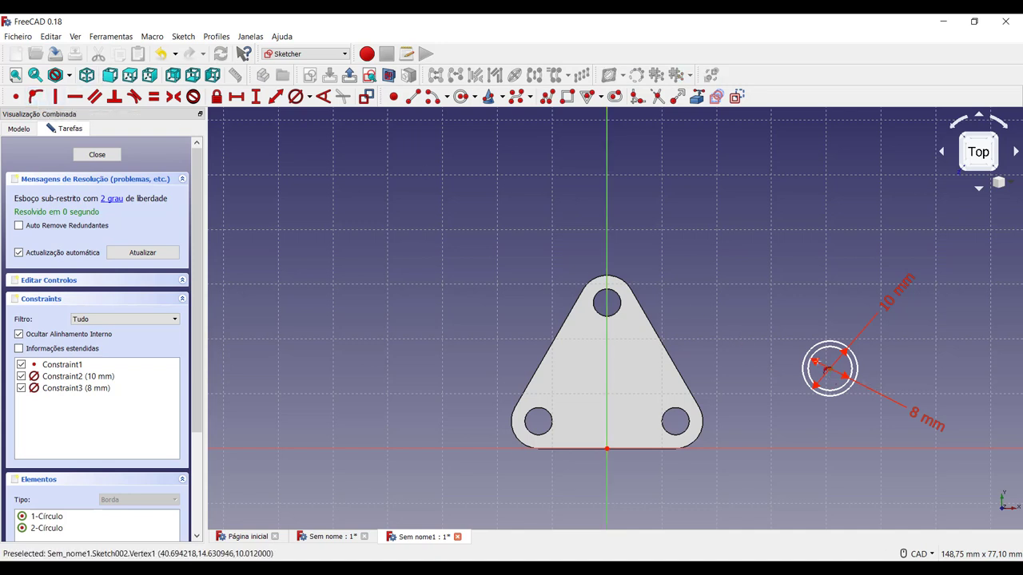
{"action": "left_click", "coordinate": [607, 256]}
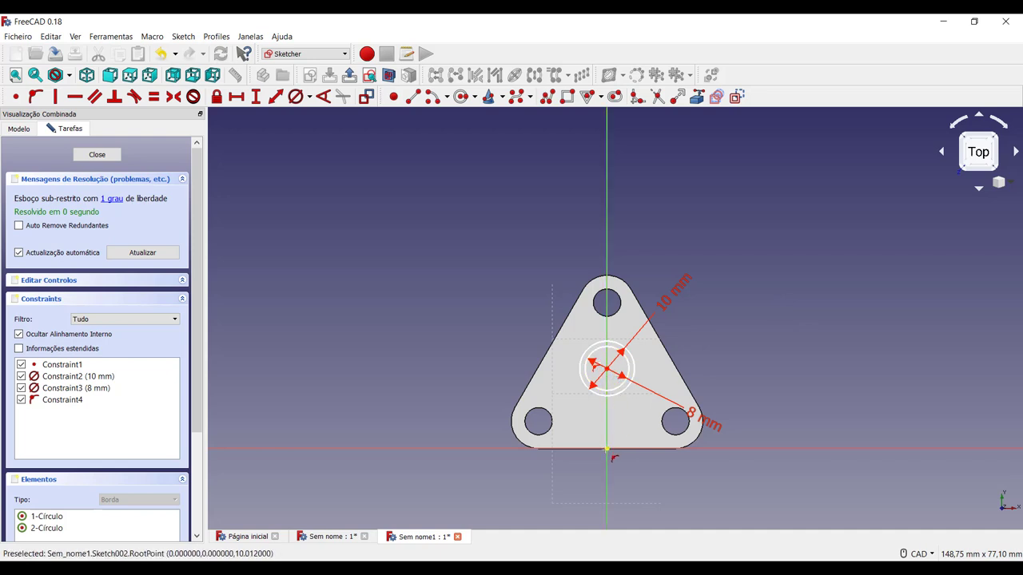
- Fix the circles' centre 12,5 mm above the origin and close the sketch
{"action": "left_click", "coordinate": [256, 96]}
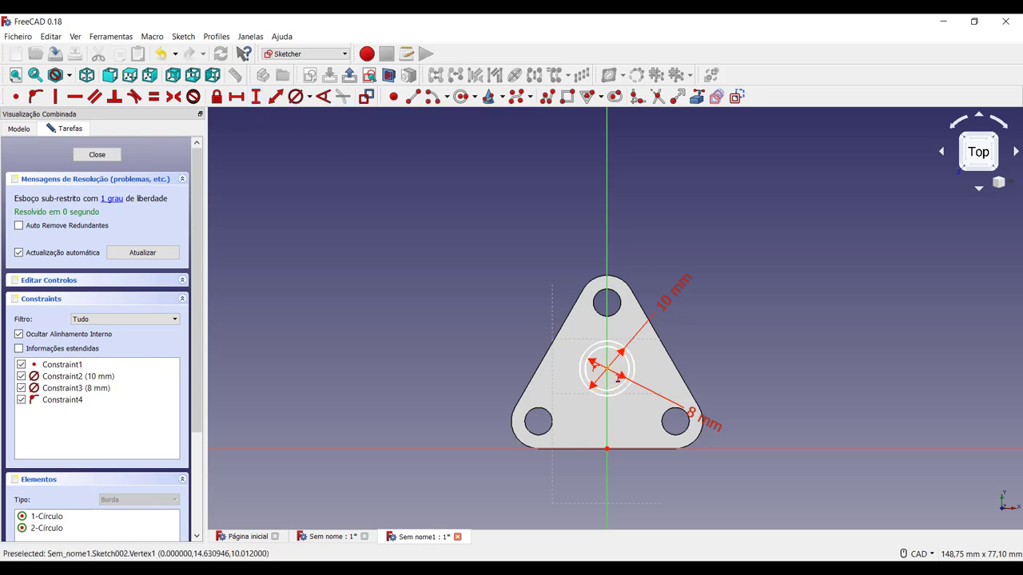
{"action": "left_click", "coordinate": [607, 369]}
{"action": "left_click", "coordinate": [606, 449]}
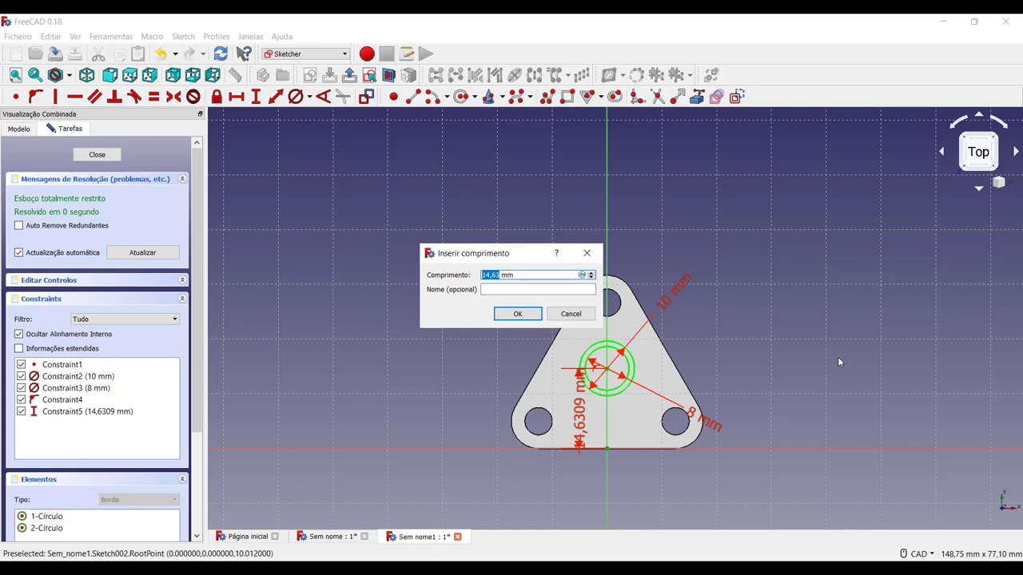
{"action": "type", "text": "12,5"}
{"action": "key", "text": "Return"}
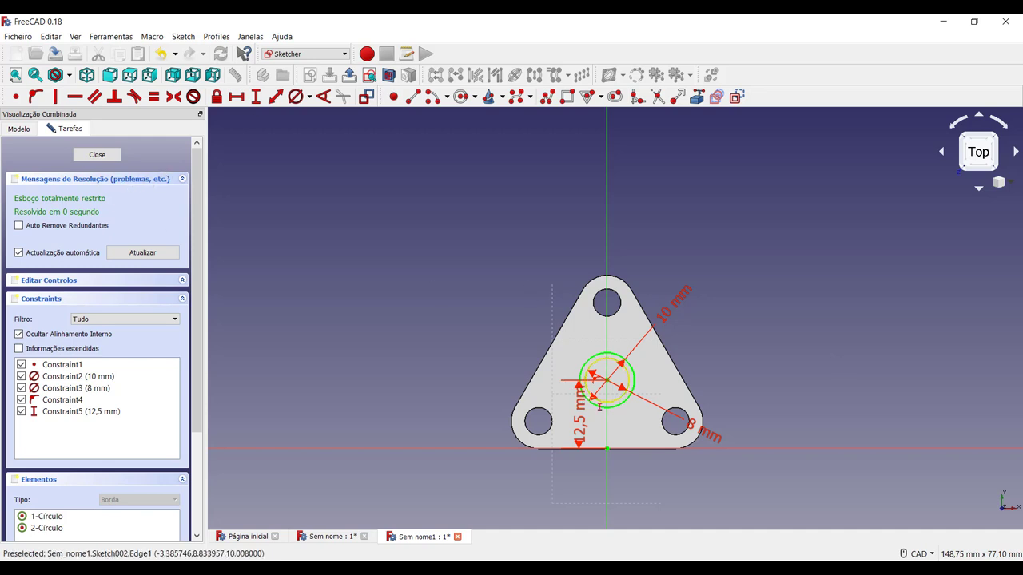
{"action": "left_click", "coordinate": [112, 158]}
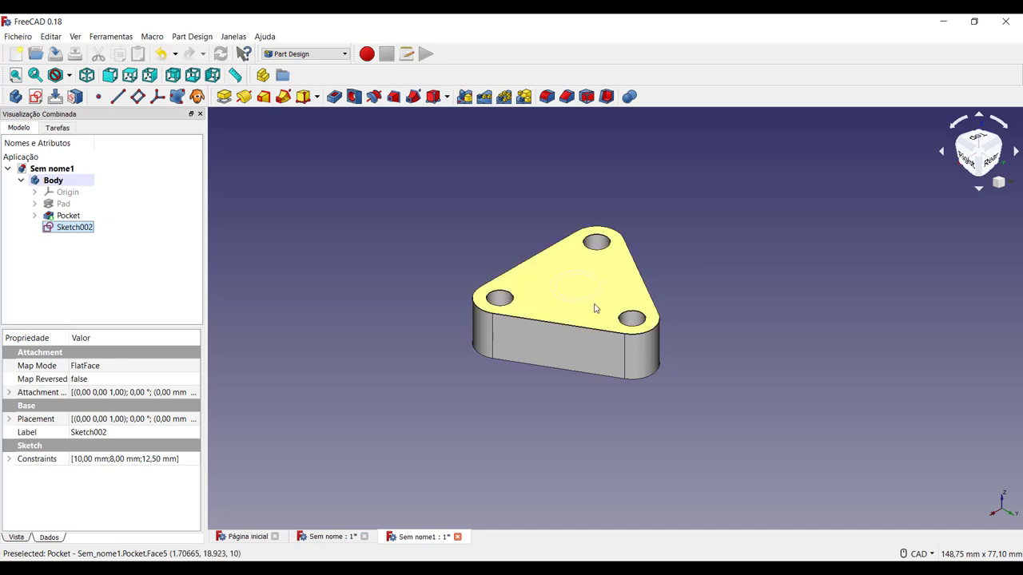
- Pad Sketch002 to raise a 10 mm hollow boss from the plate
{"action": "left_click", "coordinate": [224, 96]}
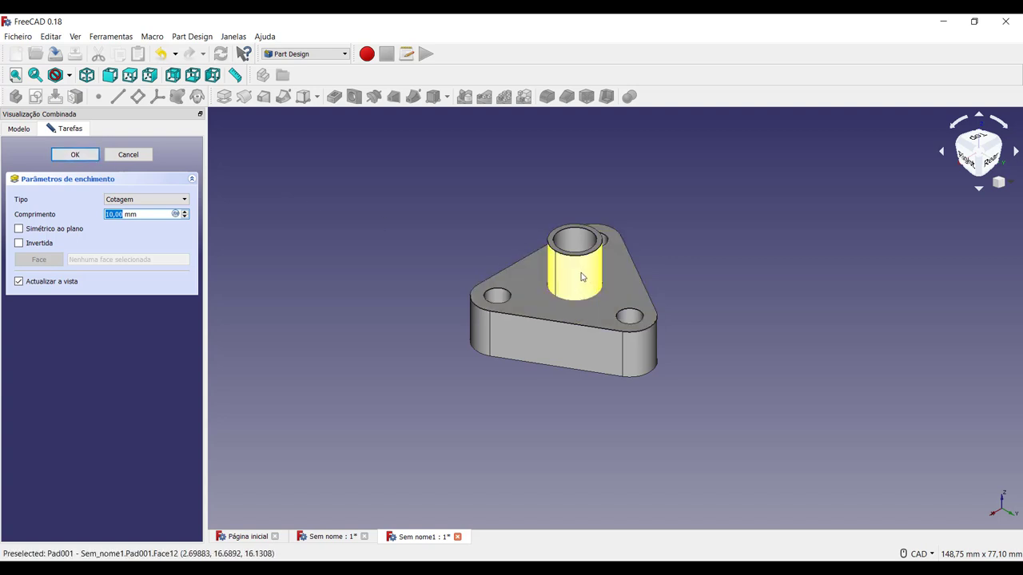
{"action": "left_click", "coordinate": [75, 154]}
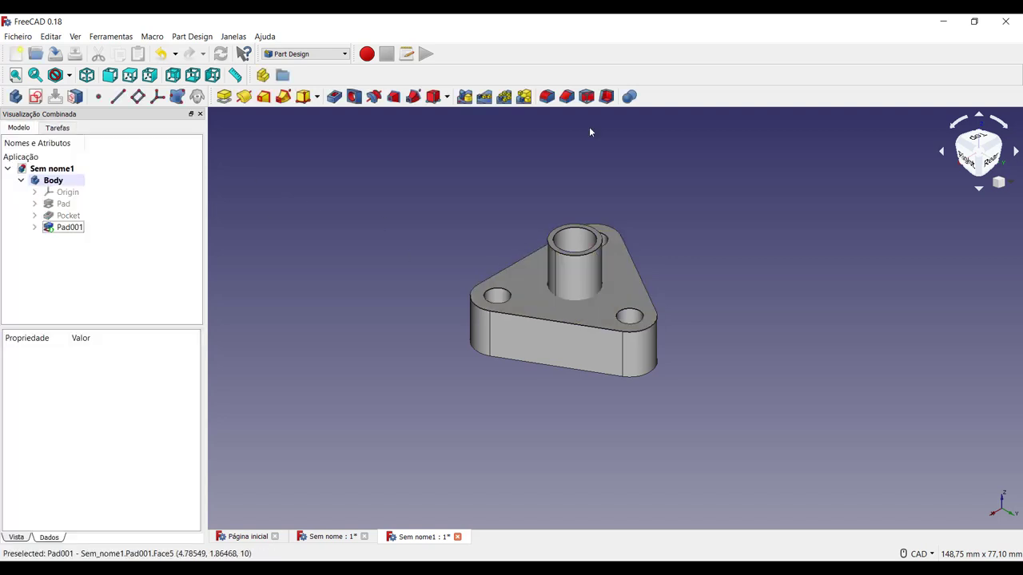
{"action": "left_click", "coordinate": [1002, 144]}
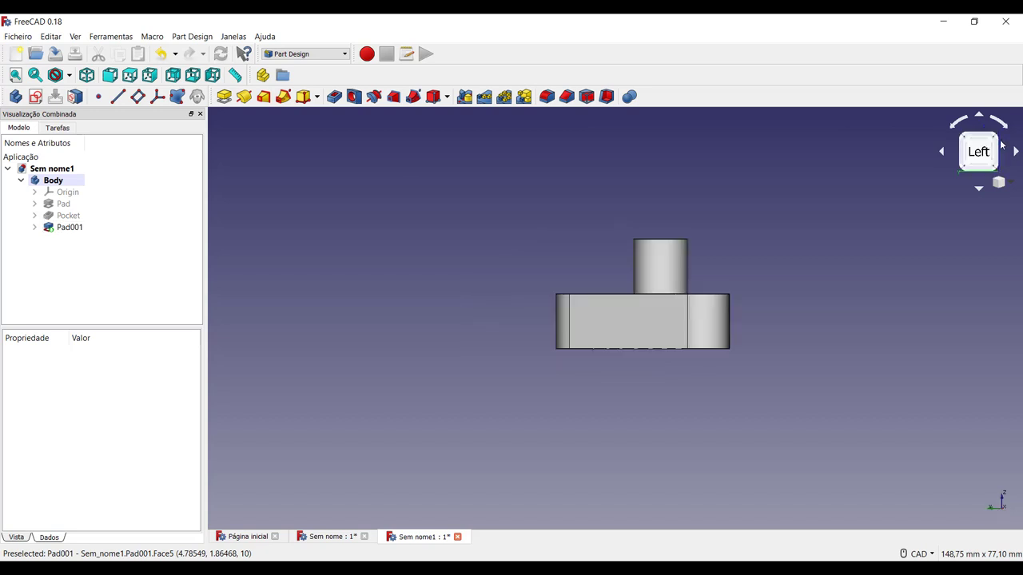
{"action": "left_click", "coordinate": [996, 138]}
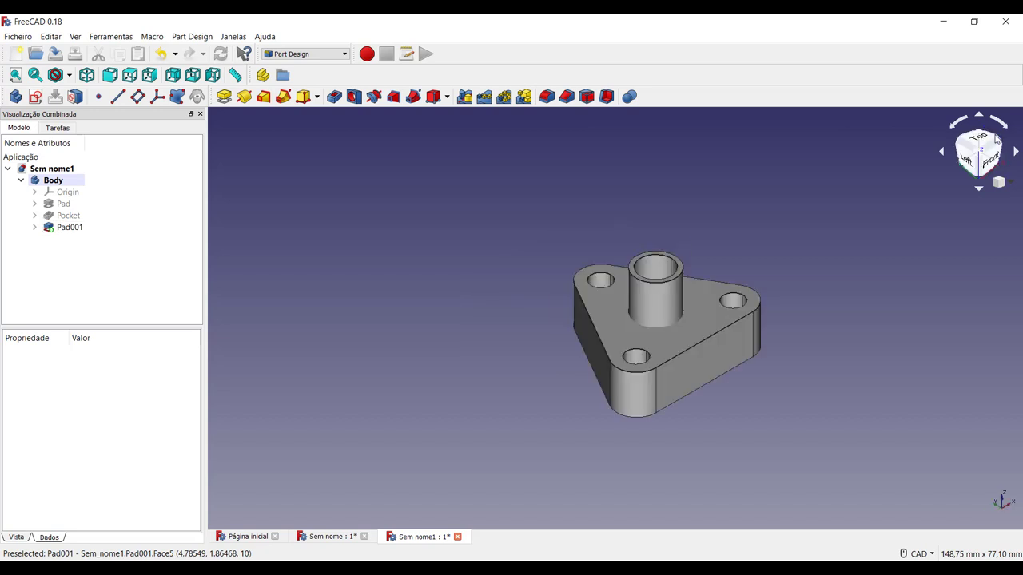
{"action": "left_click", "coordinate": [981, 142]}
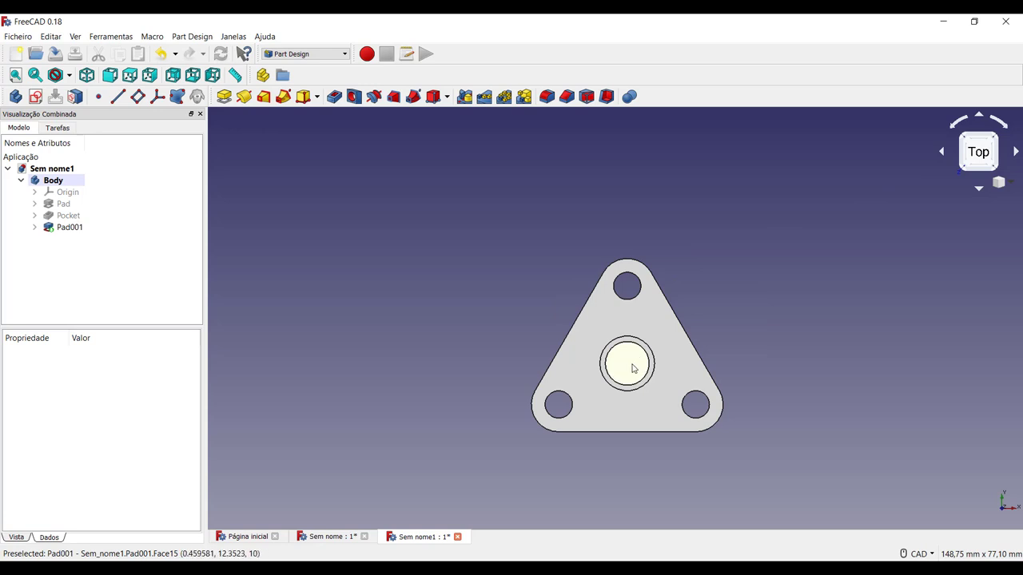
{"action": "left_click", "coordinate": [633, 369]}
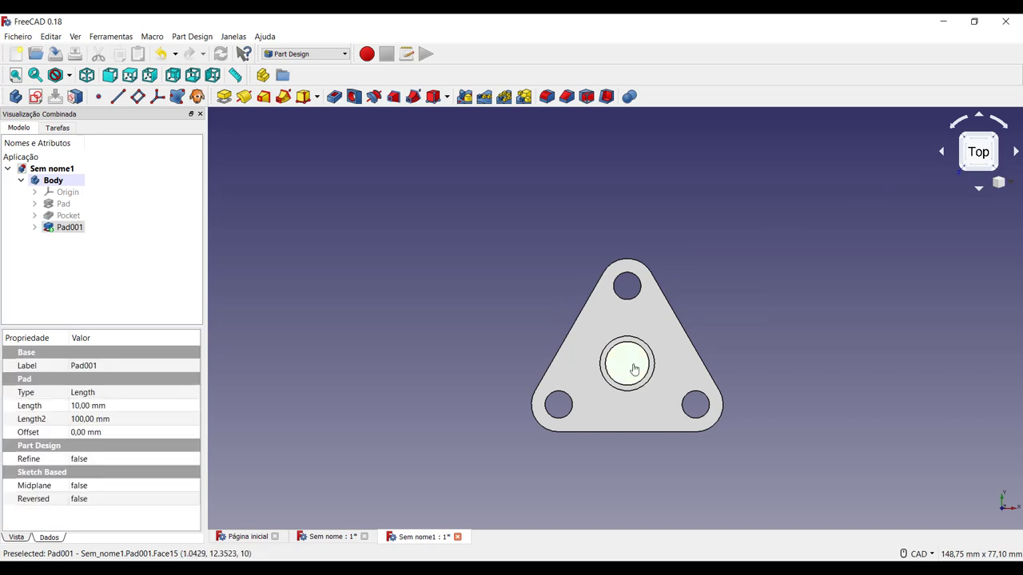